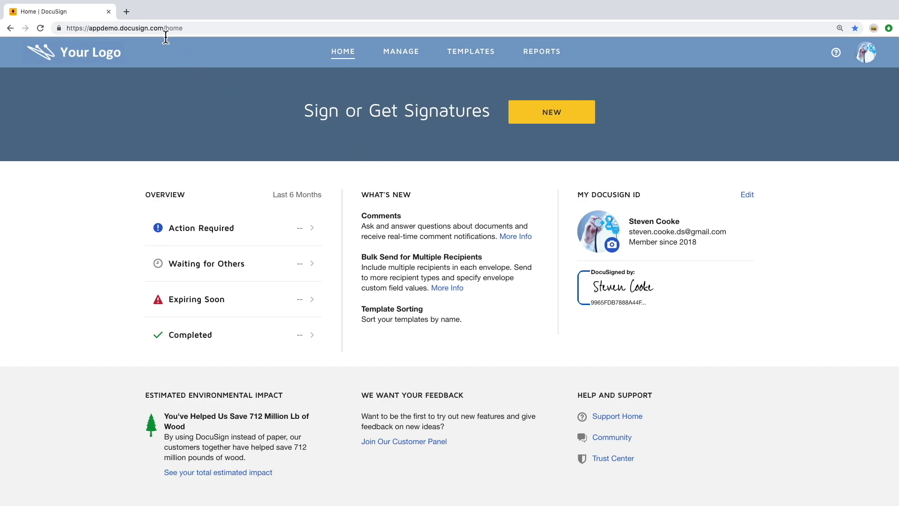
Load developer.docusign.com in a new tab and open the eSignature REST API overview
click(126, 11)
text(developer)
key(Return)
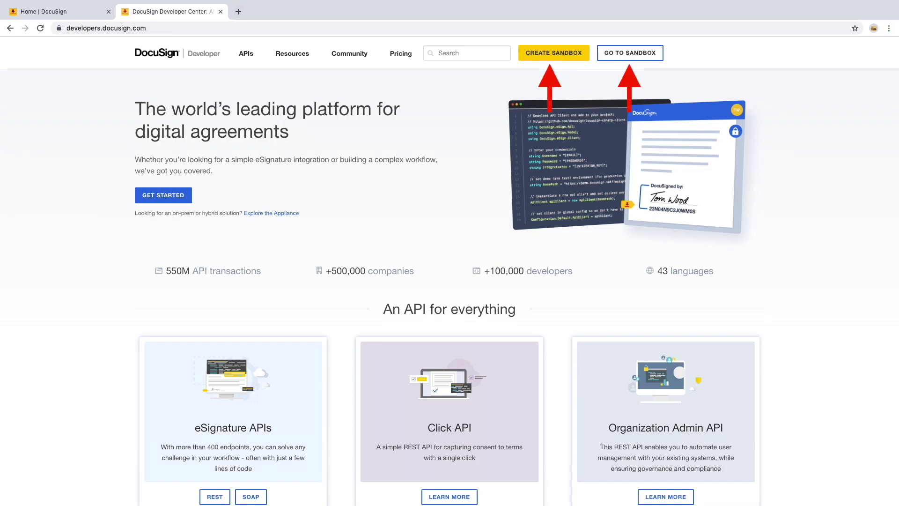
mouse_move(256, 62)
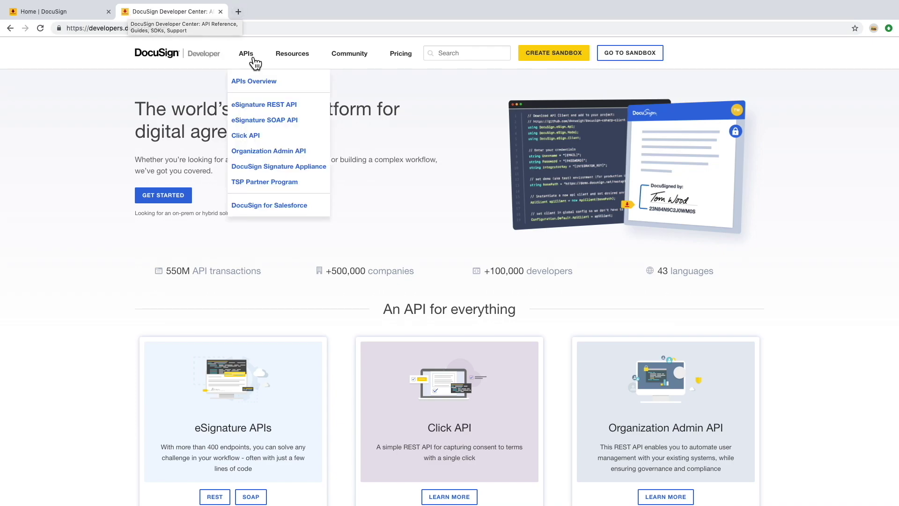
mouse_move(301, 64)
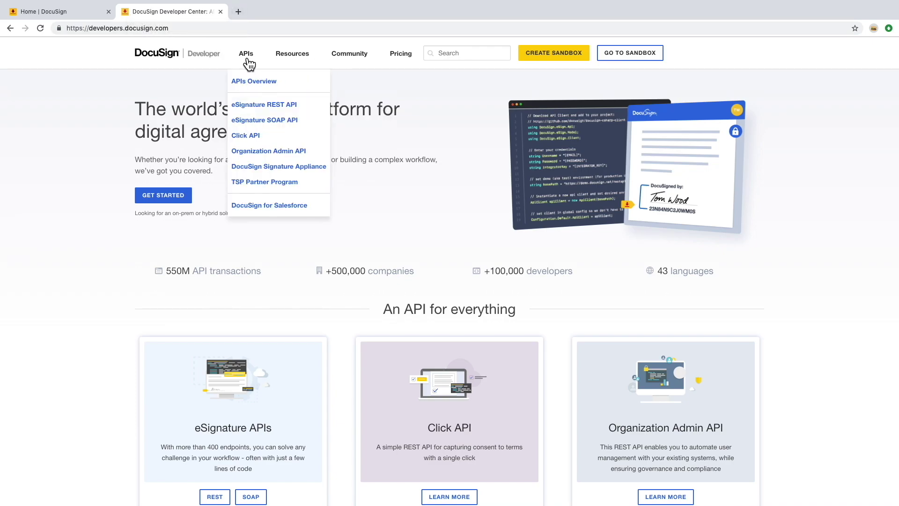
click(269, 111)
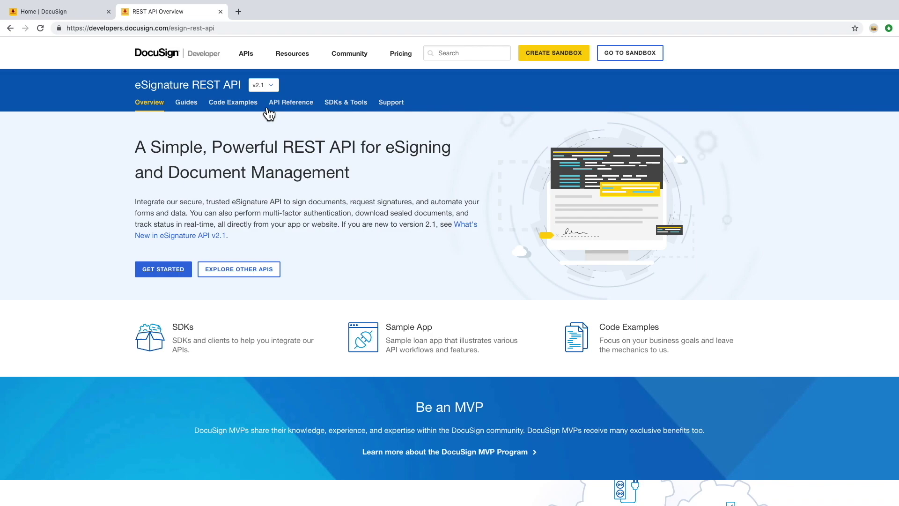
Browse the Guides, Code Examples, API Reference, SDKs & Tools and Support pages, ending on SDKs & Tools
click(192, 111)
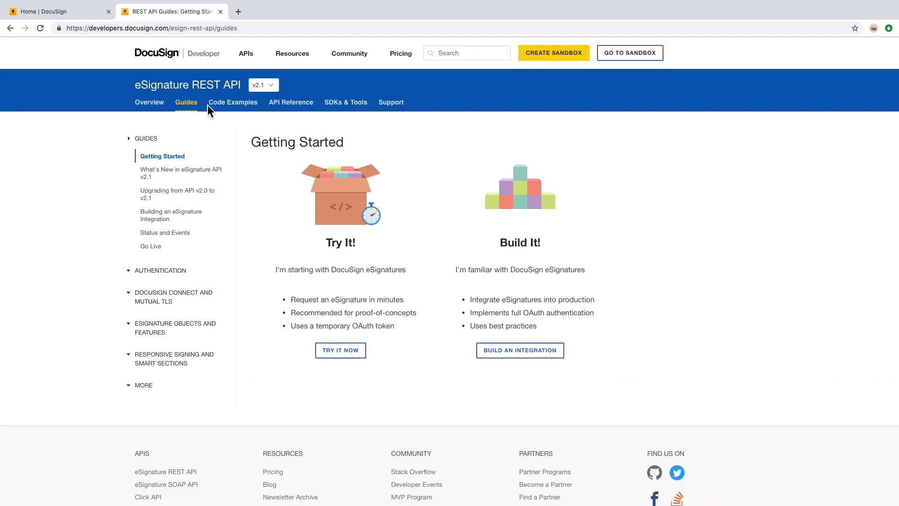
click(248, 114)
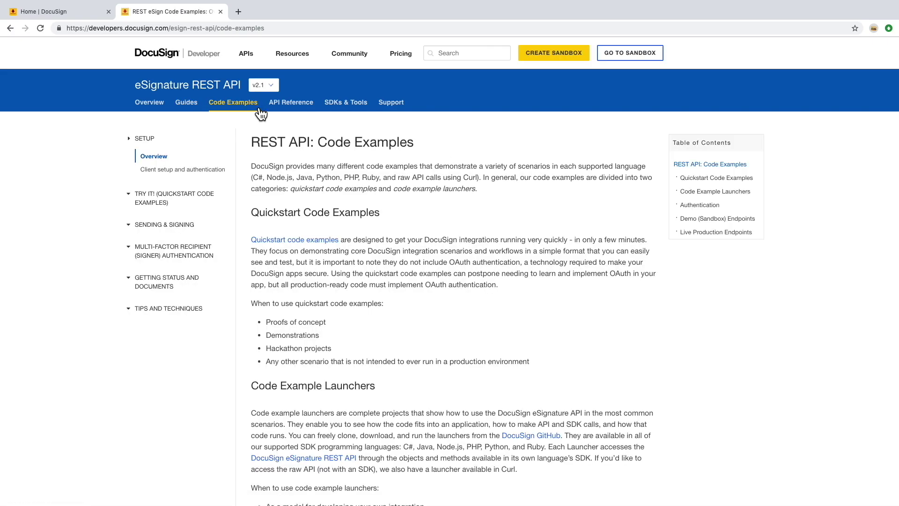
click(297, 113)
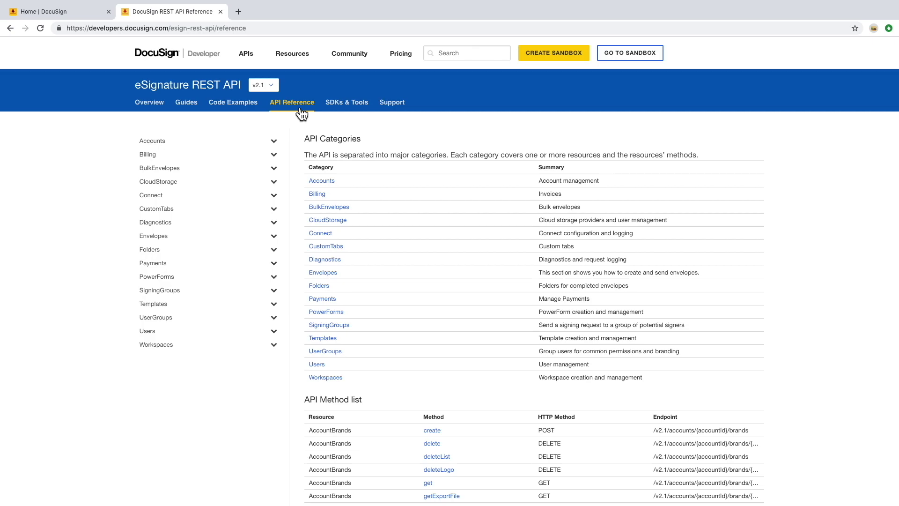
click(348, 111)
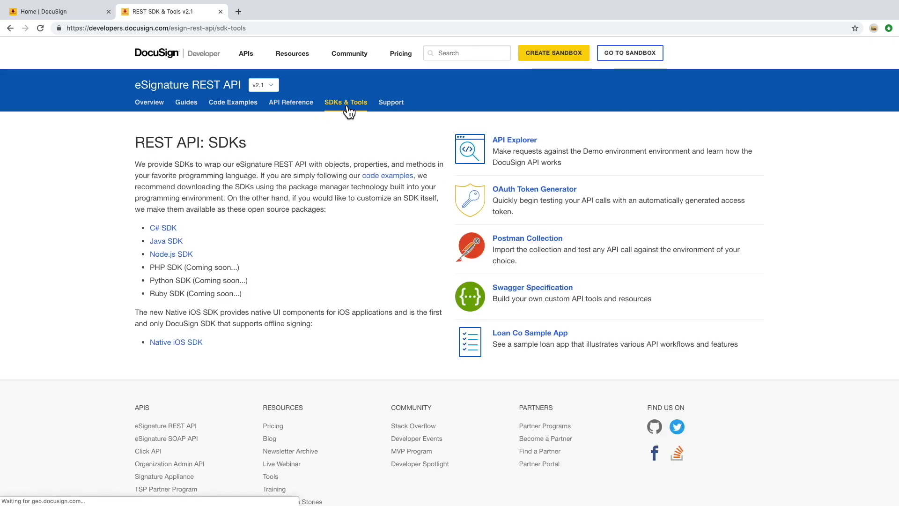
click(397, 112)
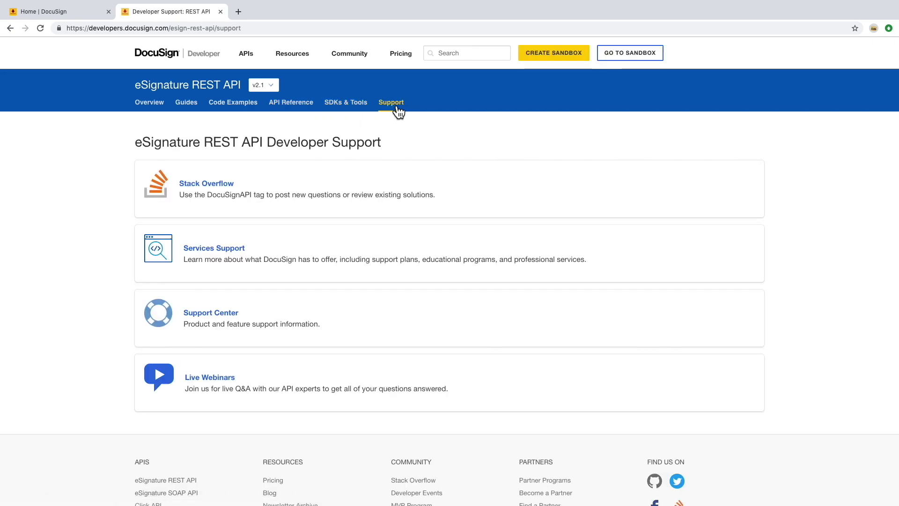
click(367, 106)
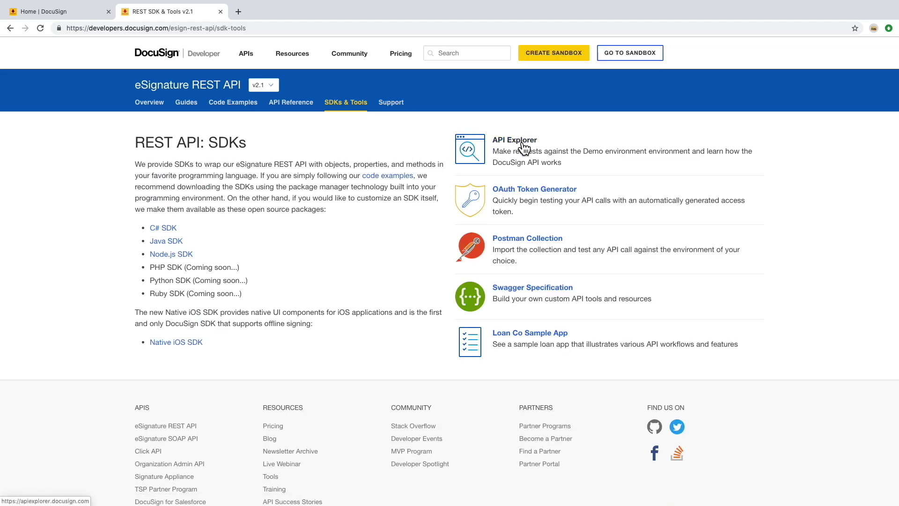
Open Envelopes: create in API Explorer and paste the account ID from the eSignature account menu into accountId
click(524, 149)
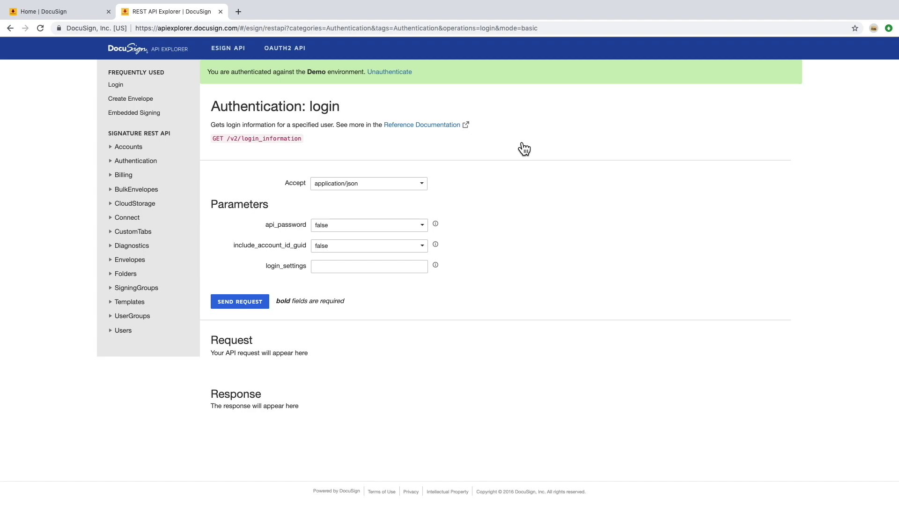
click(167, 102)
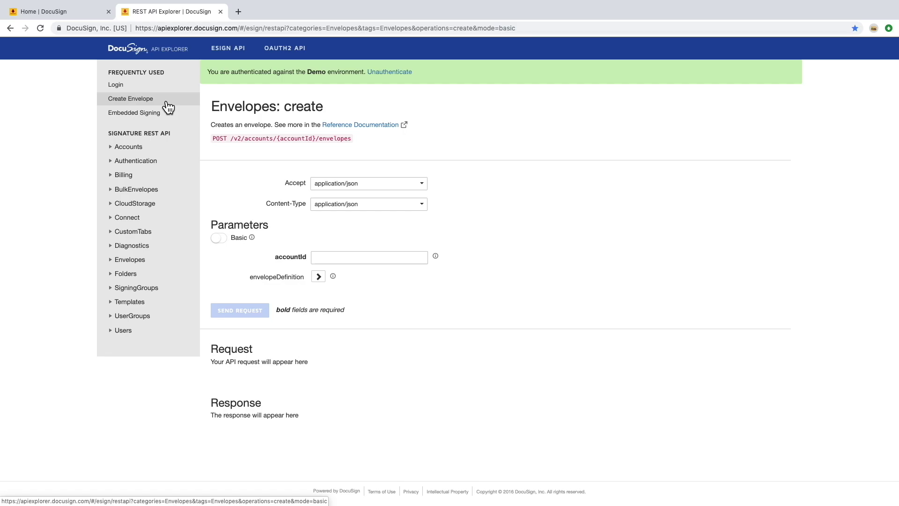
click(327, 258)
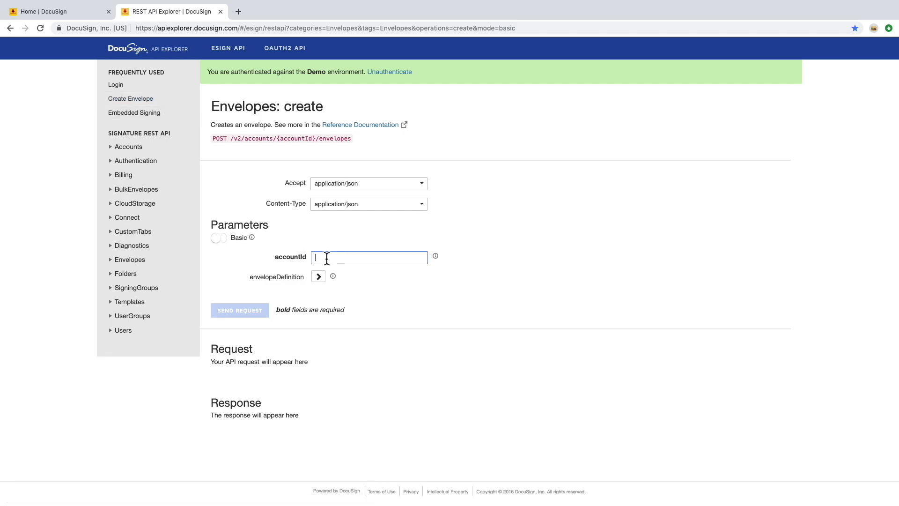
click(45, 11)
click(866, 54)
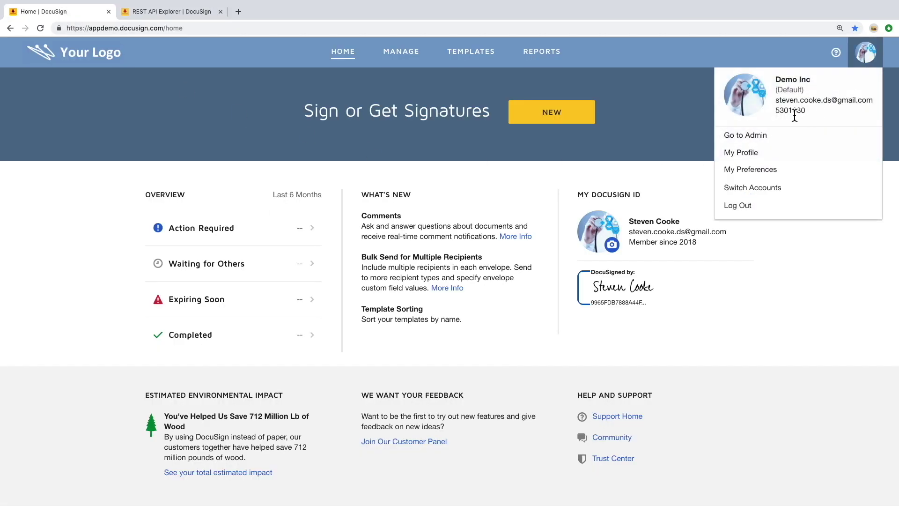
double_click(794, 111)
key(ctrl+c)
click(192, 12)
key(ctrl+v)
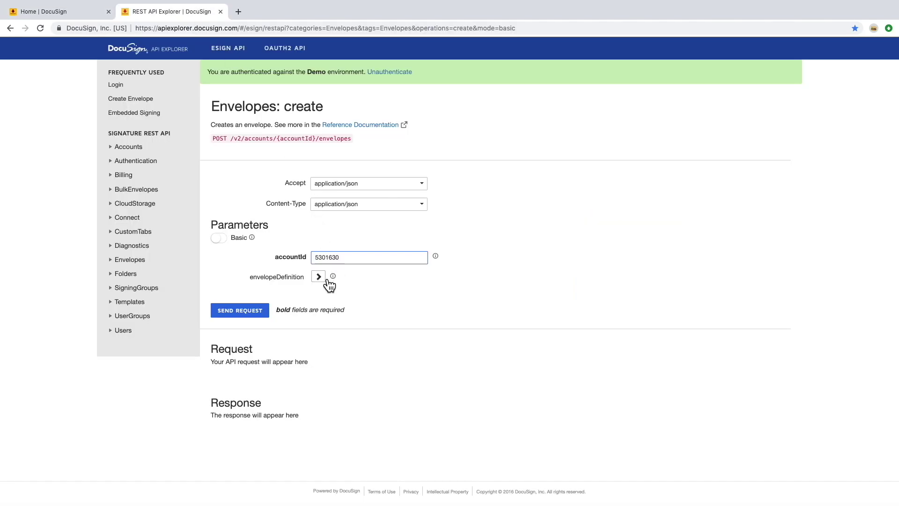
click(325, 280)
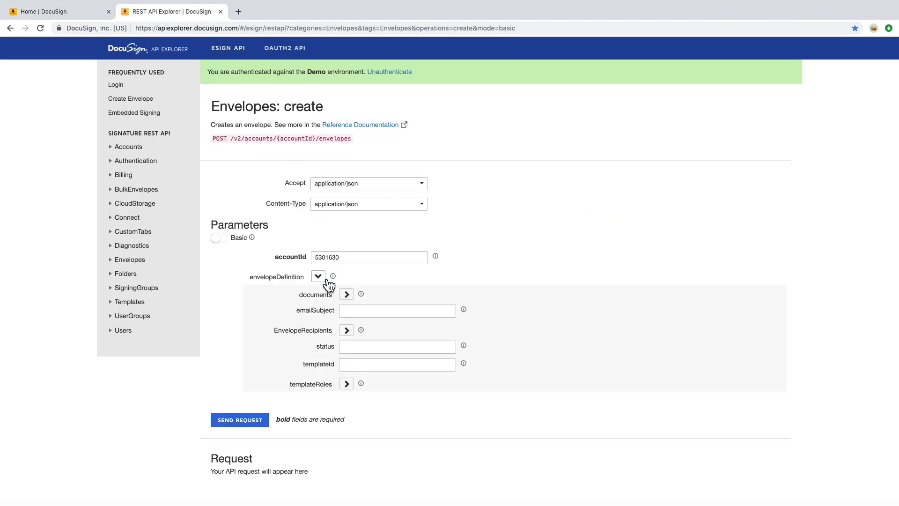
Set the envelope's emailSubject to 'test' and status to 'sent'
click(353, 311)
text(test)
click(408, 347)
text(sent)
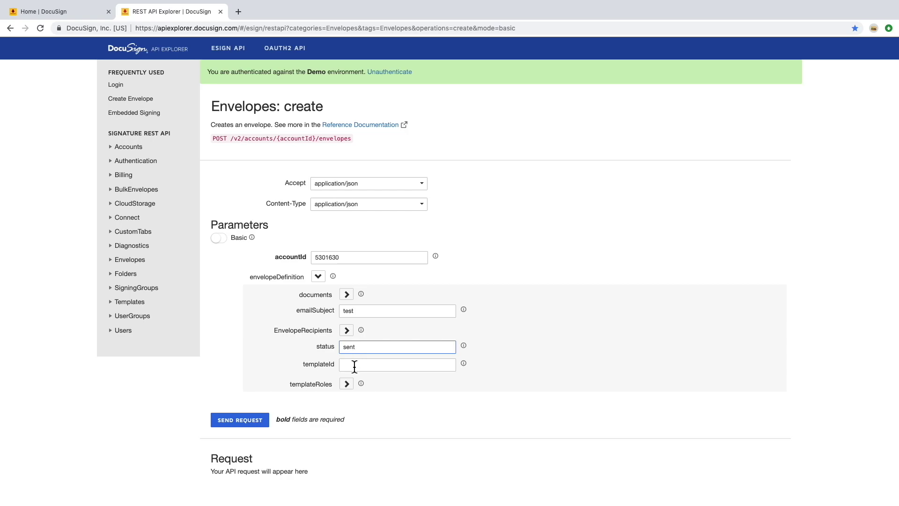
Copy the Authorization Form template's ID from its page address into templateId
click(354, 365)
click(91, 14)
click(469, 66)
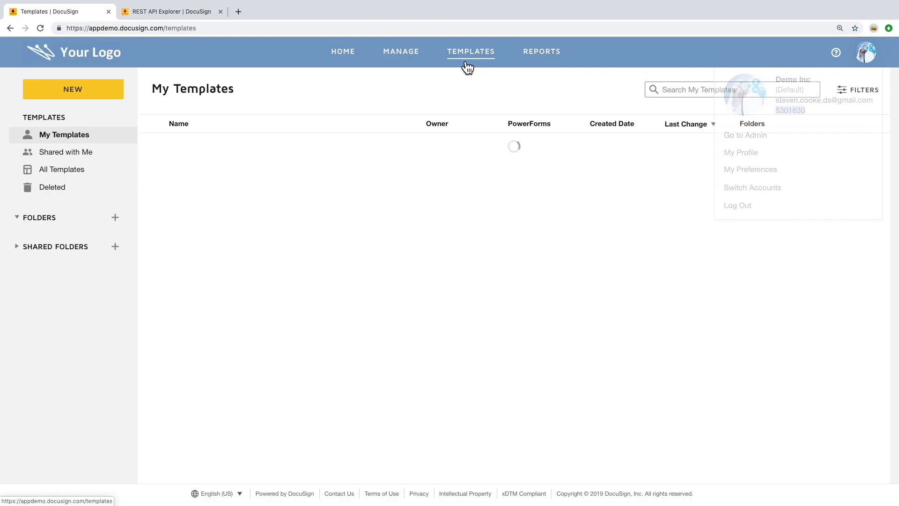
click(248, 153)
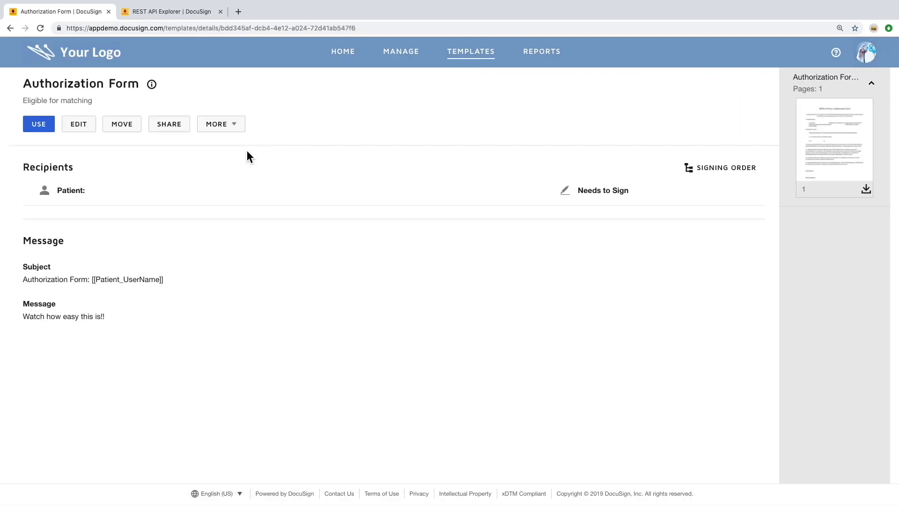
click(223, 28)
drag(356, 28, 221, 29)
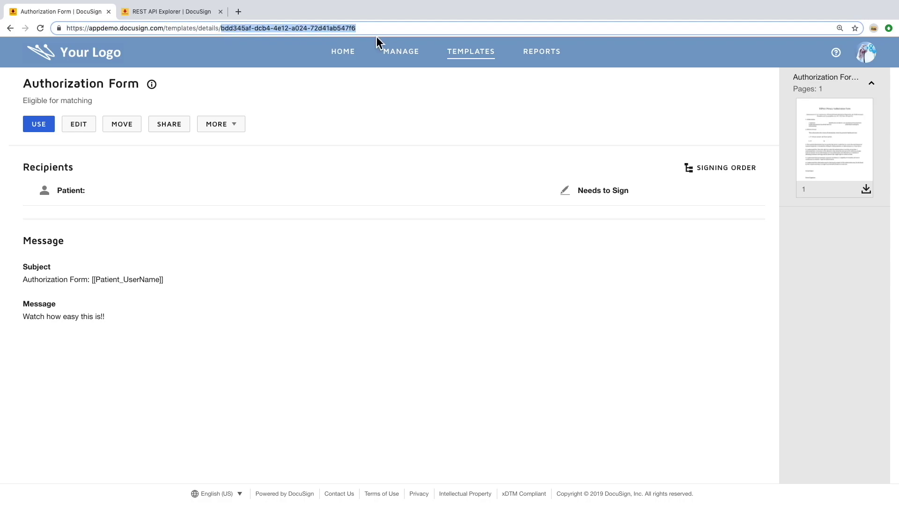
click(195, 14)
key(ctrl+v)
Add a template role with the signer's email and name, then open the Authorization Form template for editing
click(347, 381)
scroll(374, 326, down, 2)
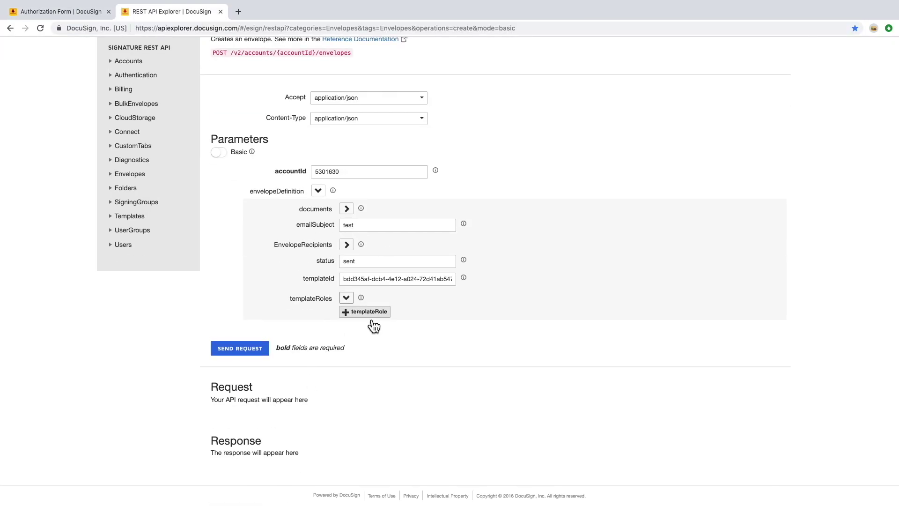
click(371, 313)
click(413, 329)
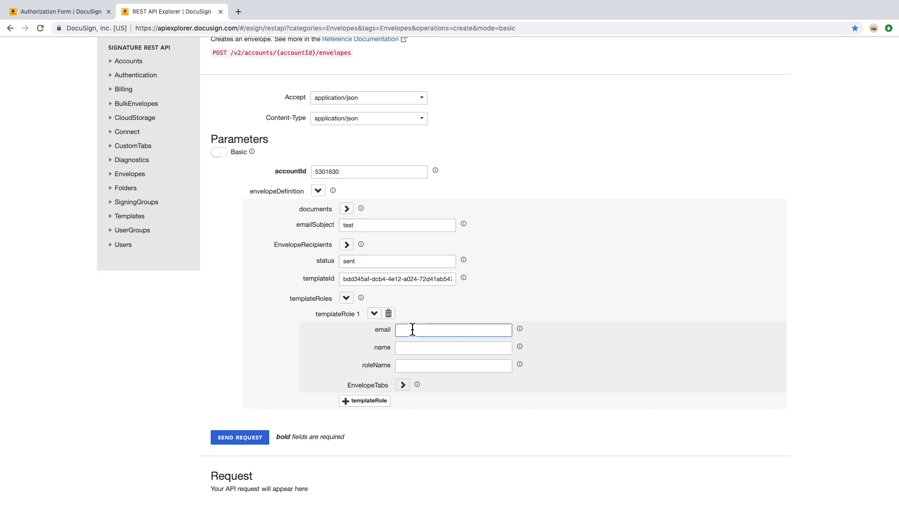
key(Tab)
text(Sam Signer)
key(Tab)
click(47, 12)
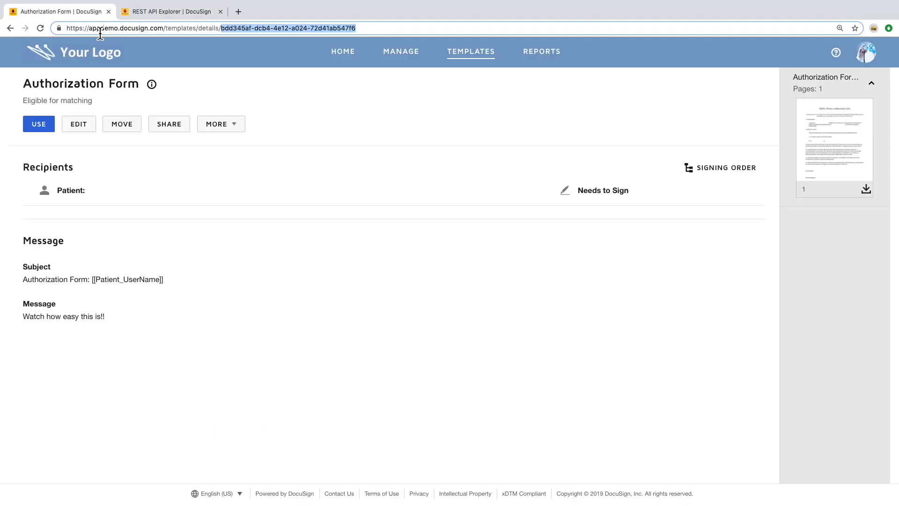
click(84, 123)
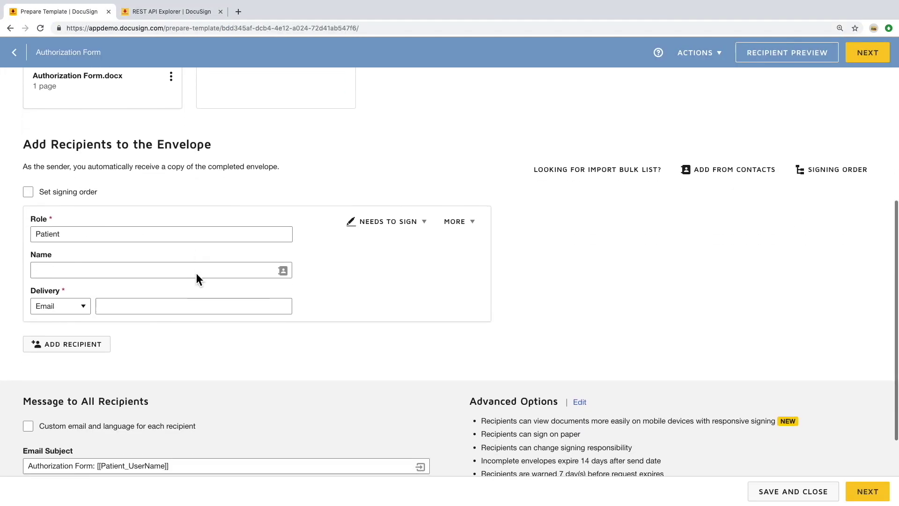
Copy the template's role name Patient into the template role's roleName
click(72, 239)
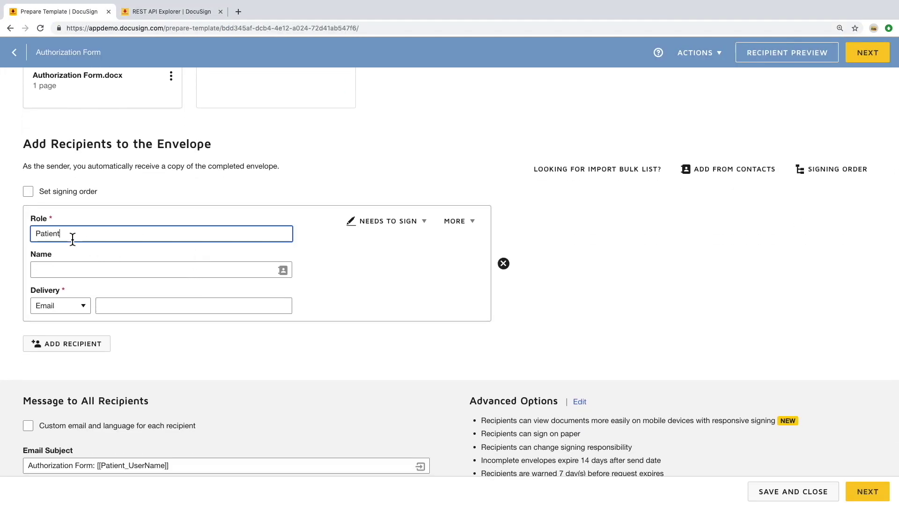
key(ctrl+a)
click(181, 11)
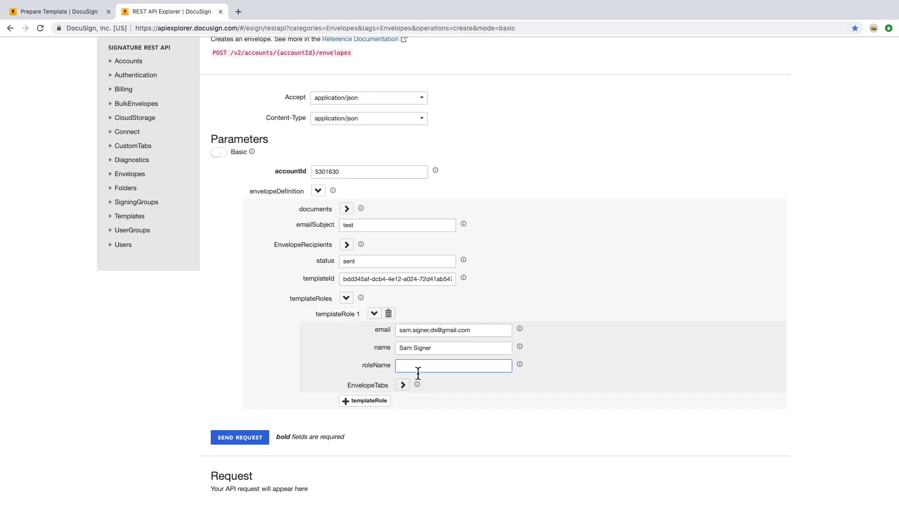
key(ctrl+v)
Add an empty text tab entry under the role's envelope tabs
click(404, 384)
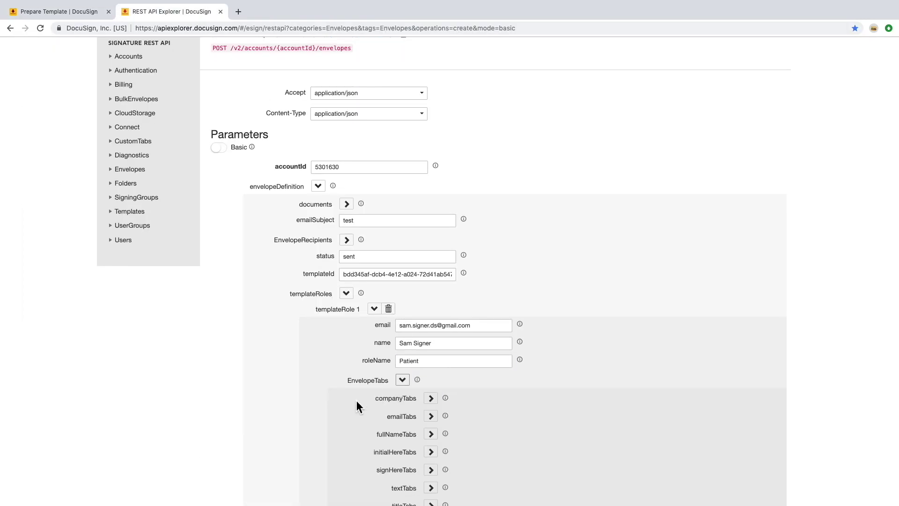
scroll(357, 406, down, 3)
click(432, 352)
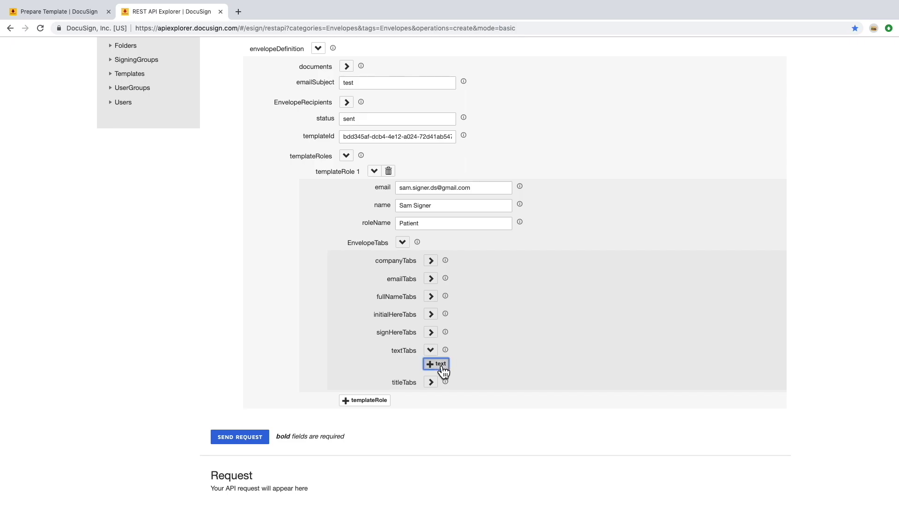
scroll(512, 432, down, 2)
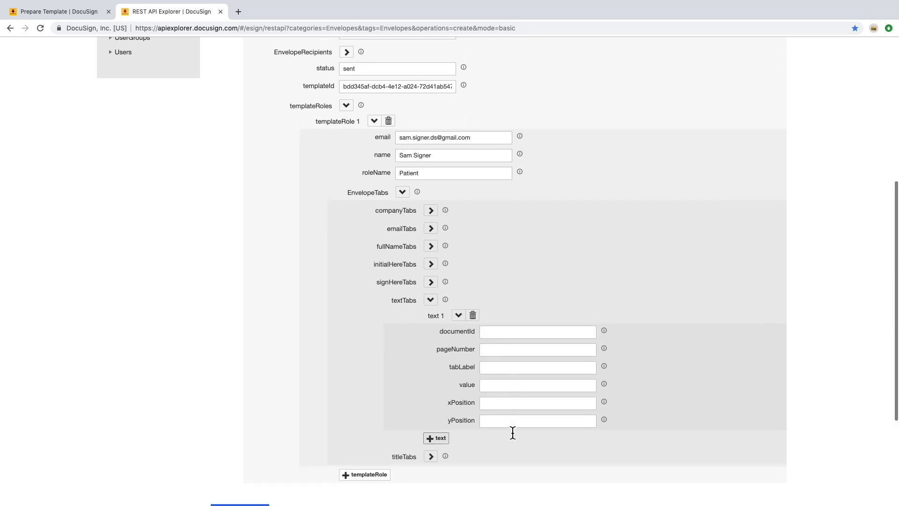
click(507, 358)
Find the 'provider' data label of the template's text field after 'I authorize'
click(78, 14)
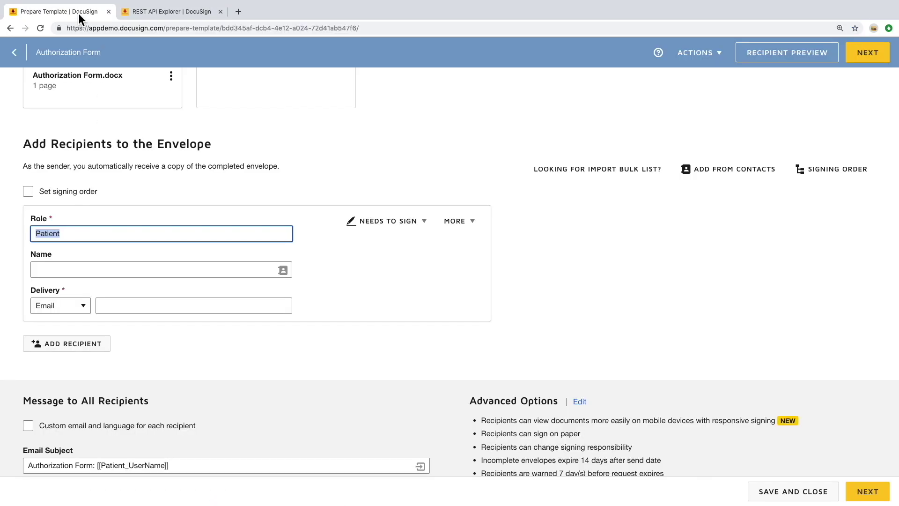
click(864, 54)
click(385, 297)
click(815, 298)
drag(822, 317, 782, 322)
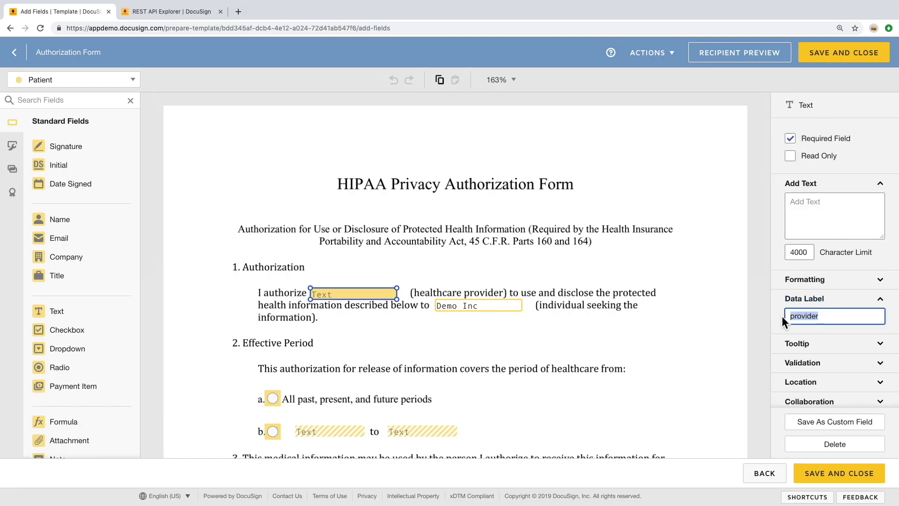
Set the text tab's tabLabel to provider and value to Company ABC
click(203, 13)
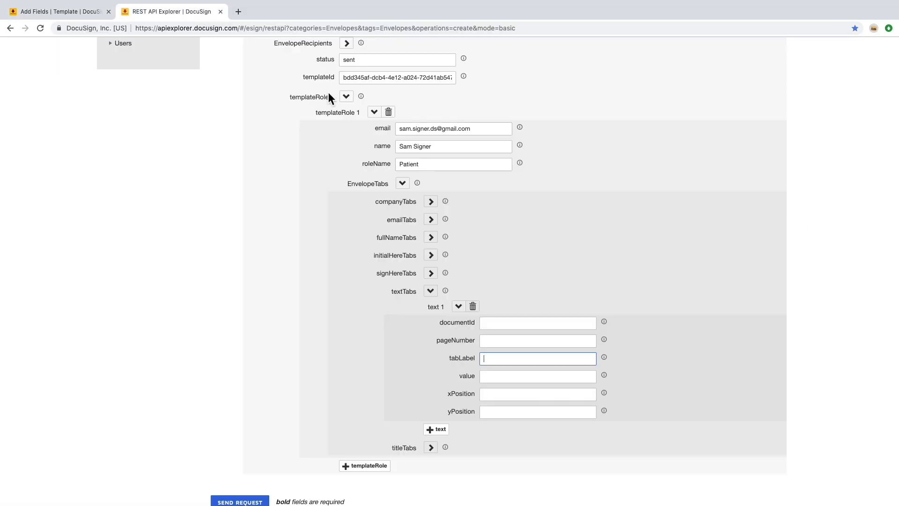
key(ctrl+v)
click(500, 377)
text(Compan)
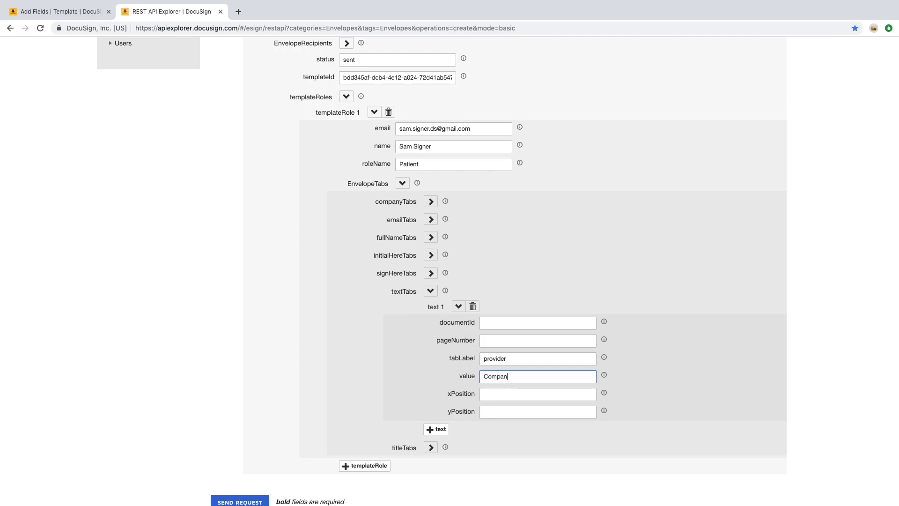
text(y ABC)
Set the template role's clientUserId to 1234 in the Full parameter view, then return to Basic
click(402, 183)
scroll(281, 187, up, 3)
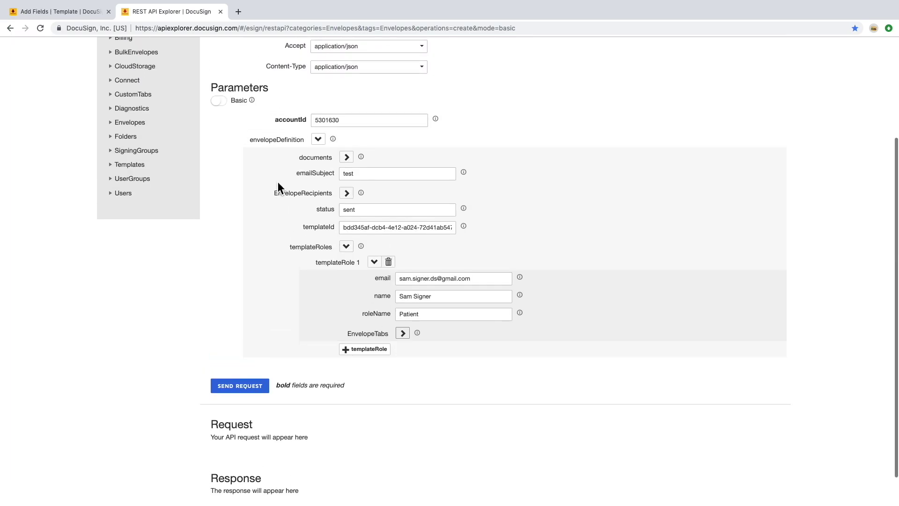
click(229, 204)
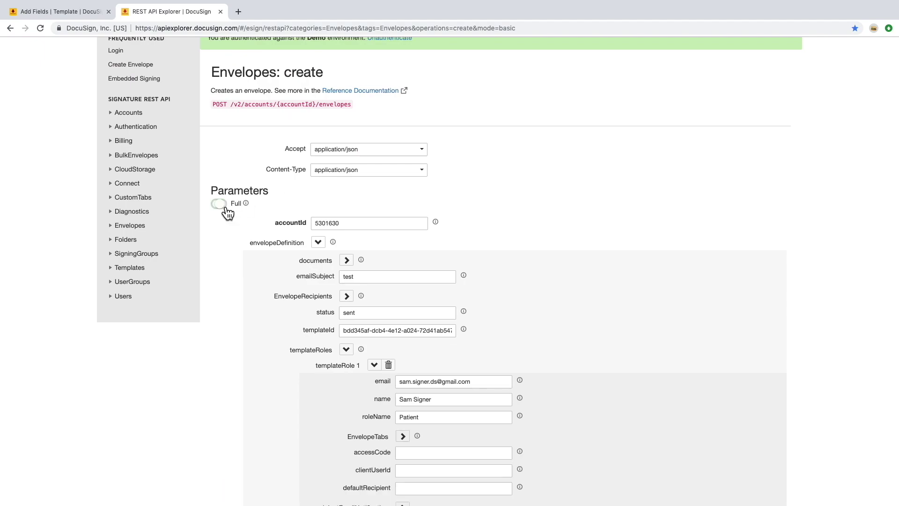
scroll(294, 411, down, 3)
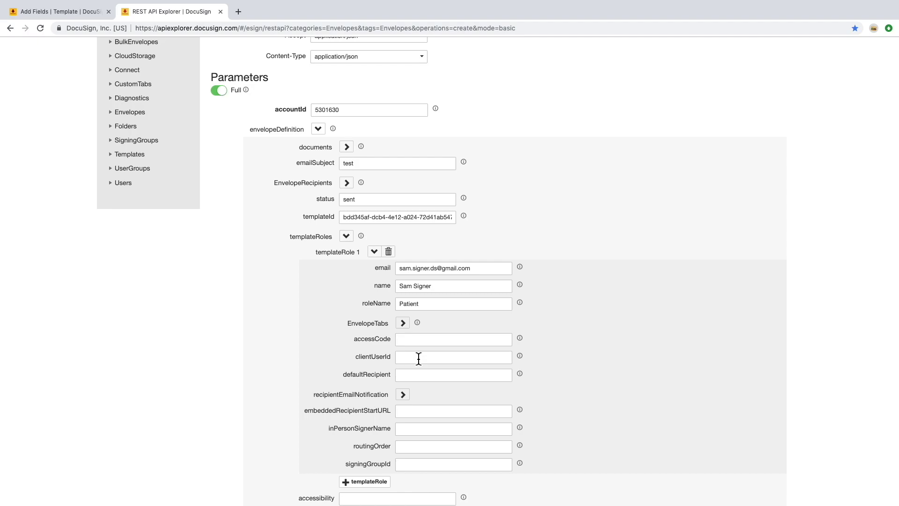
click(419, 358)
click(219, 92)
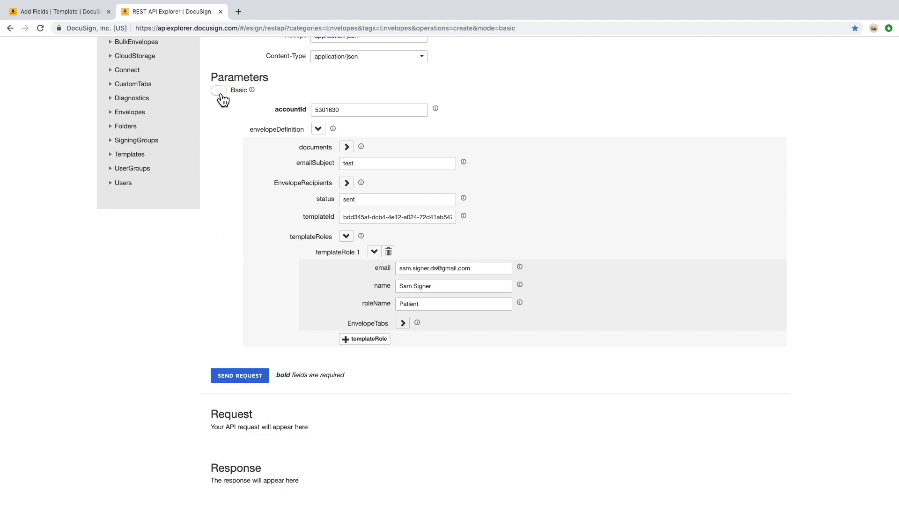
Send the create-envelope request and copy the returned envelopeId
click(251, 377)
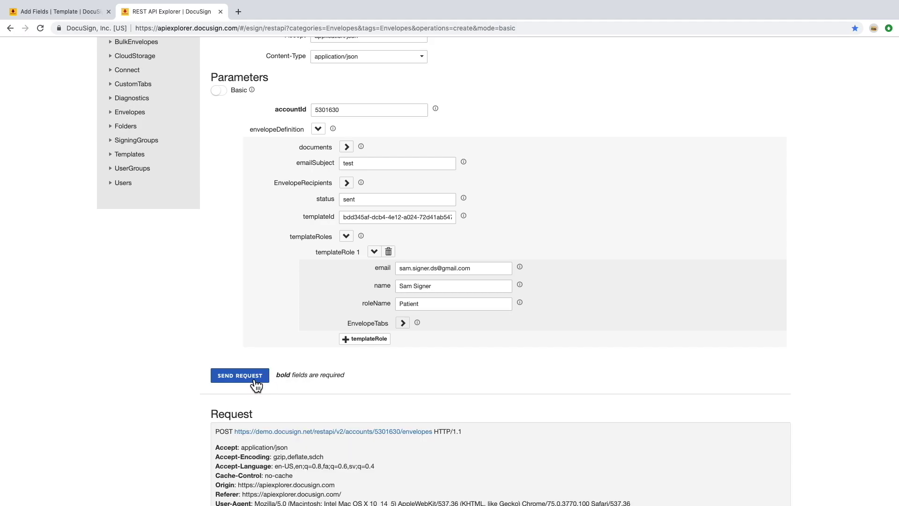
scroll(256, 385, down, 3)
scroll(256, 384, down, 3)
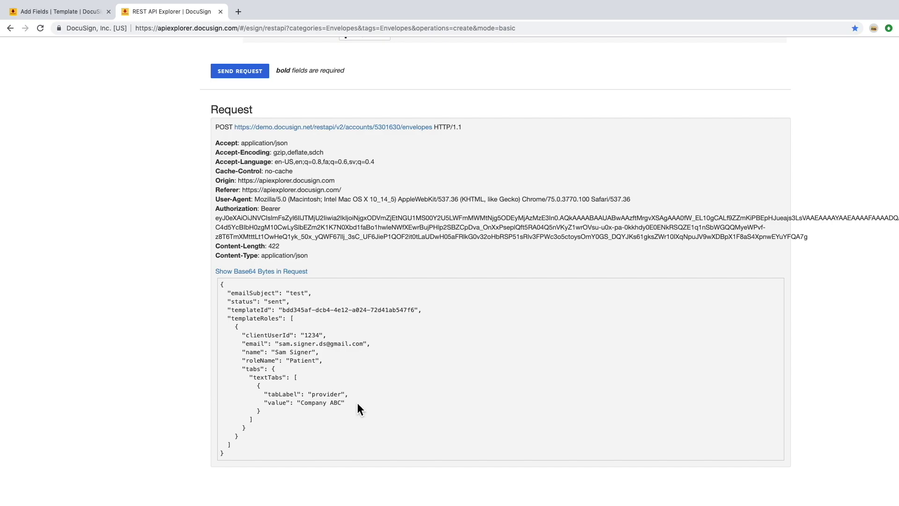
scroll(373, 409, down, 8)
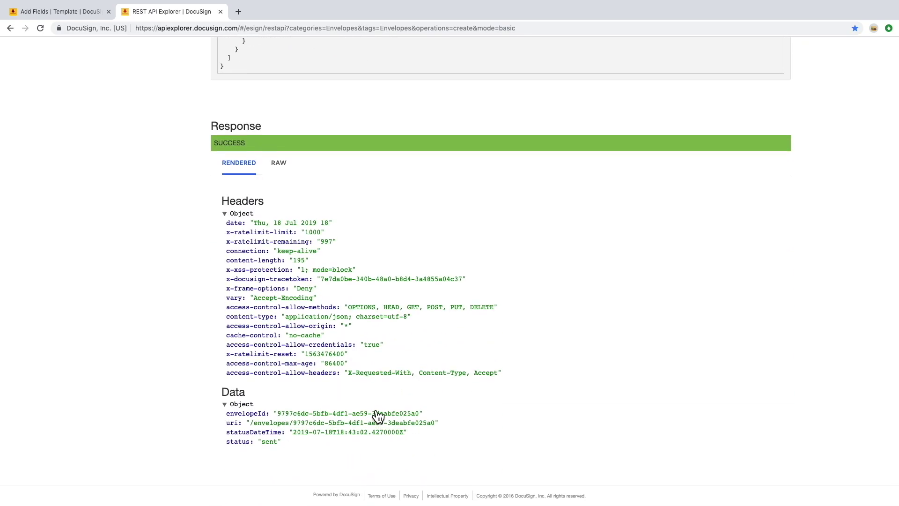
drag(278, 414, 426, 425)
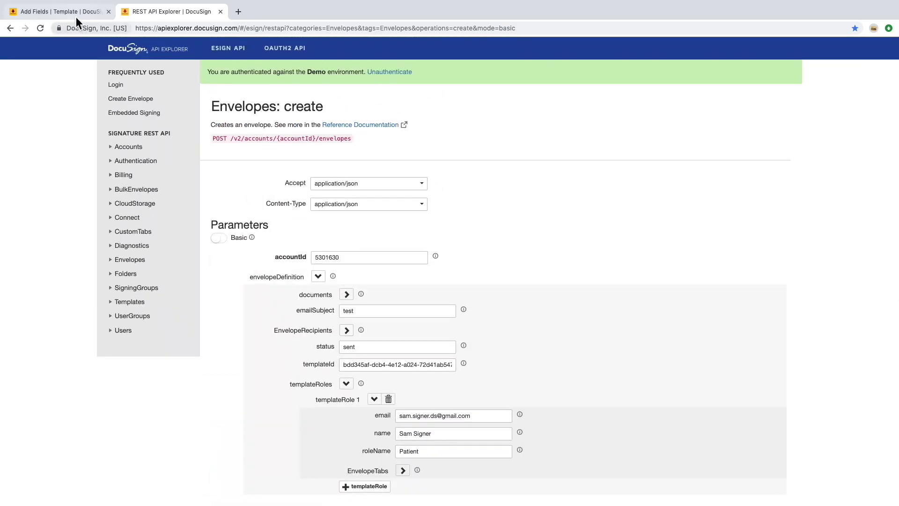
click(60, 11)
Discard the template changes and open the waiting 'test' envelope's details and document preview
click(373, 142)
click(117, 71)
click(275, 270)
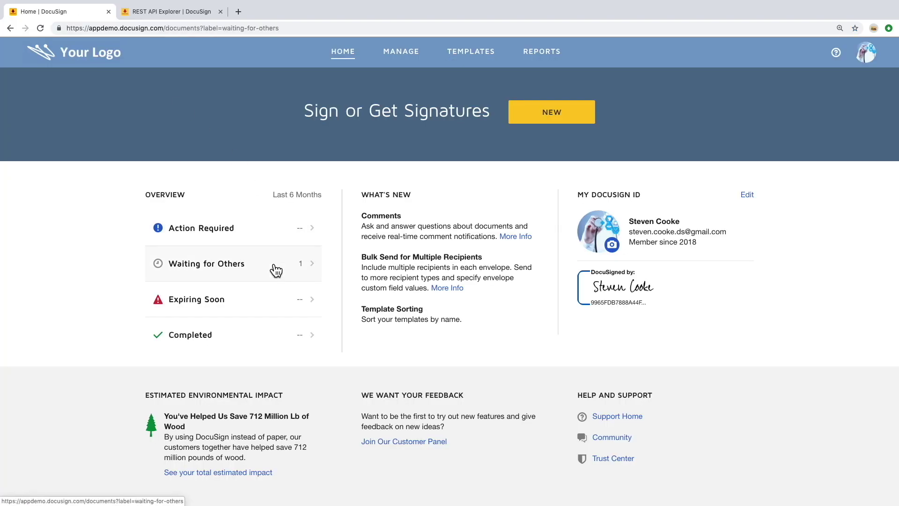
click(236, 169)
drag(228, 29, 358, 29)
key(super+c)
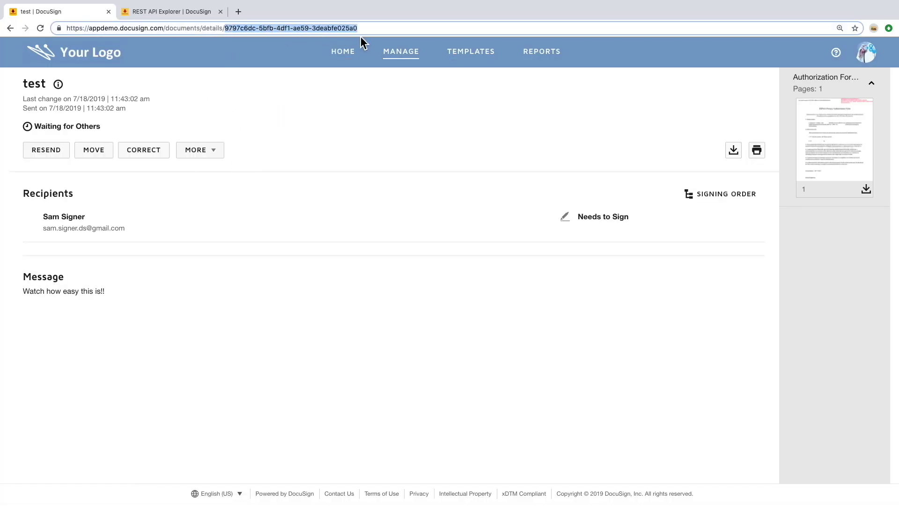
click(833, 160)
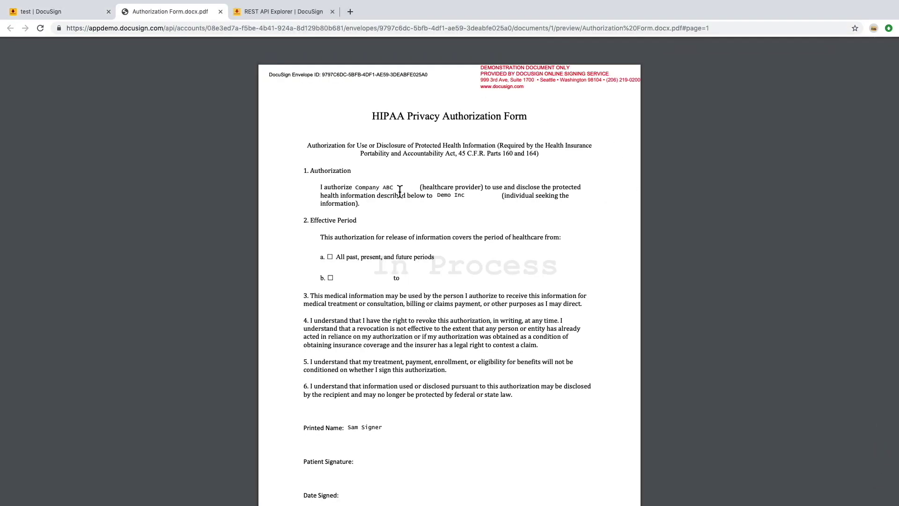
Open the EnvelopeViews: createRecipient form and paste the envelope ID into envelopeId
click(302, 12)
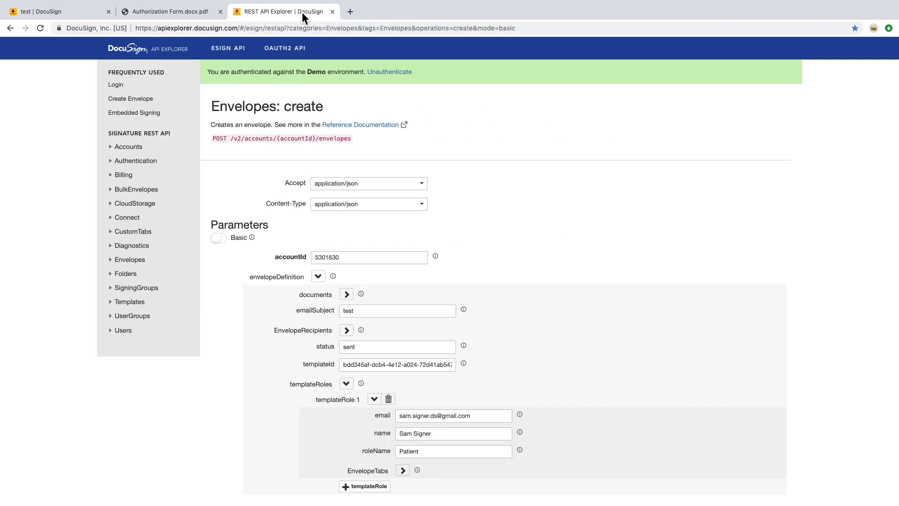
click(158, 114)
click(321, 276)
key(super+v)
click(79, 13)
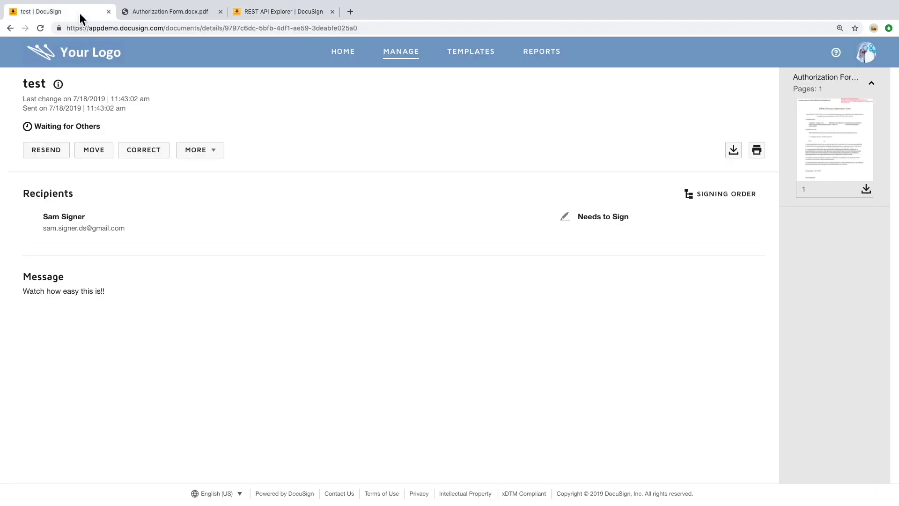
click(865, 52)
Copy the account number from the account menu into the recipient view's accountId
double_click(794, 111)
key(super+c)
click(249, 13)
click(374, 258)
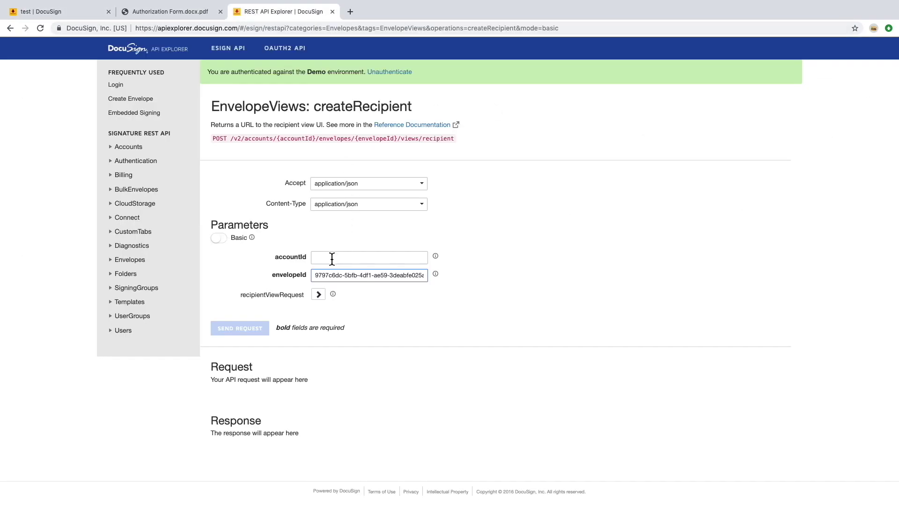
key(super+v)
Fill the recipient view request: authentication None, clientUserId 1234, signer's e-mail and name
click(318, 294)
click(357, 312)
click(415, 330)
click(416, 329)
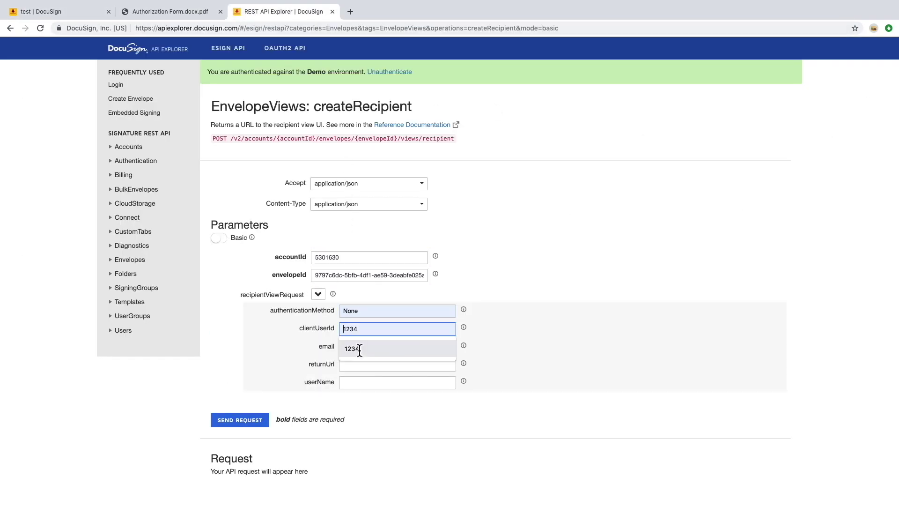
click(415, 348)
click(362, 347)
click(363, 364)
click(365, 369)
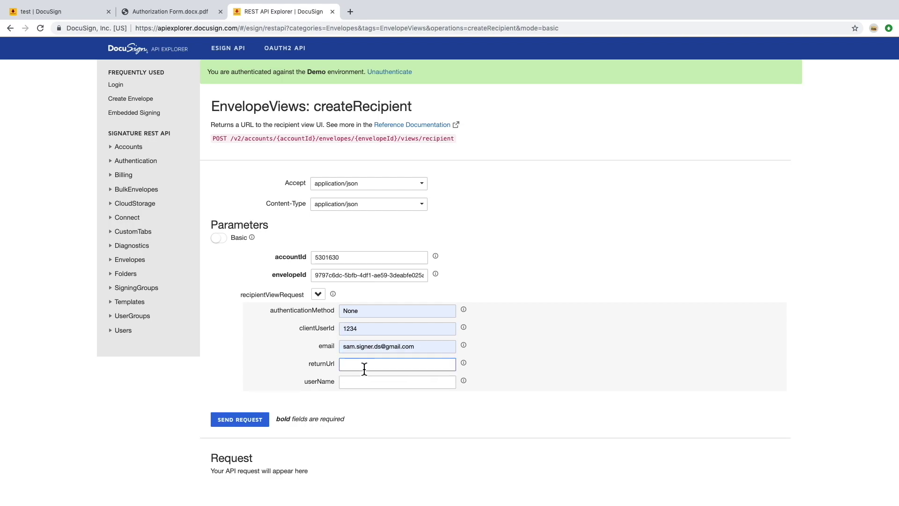
click(360, 386)
click(364, 401)
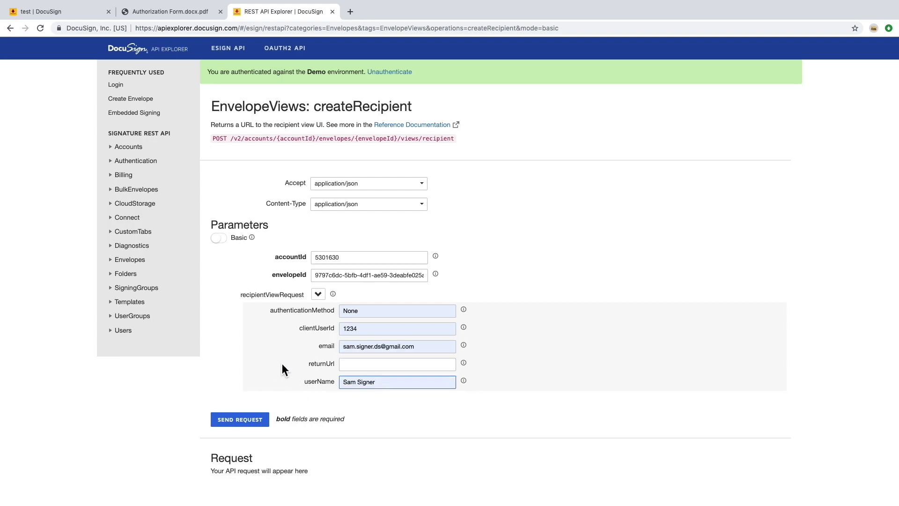
Copy a unique webhook URL from Webhook.site opened via the API bookmarks
click(351, 12)
click(149, 43)
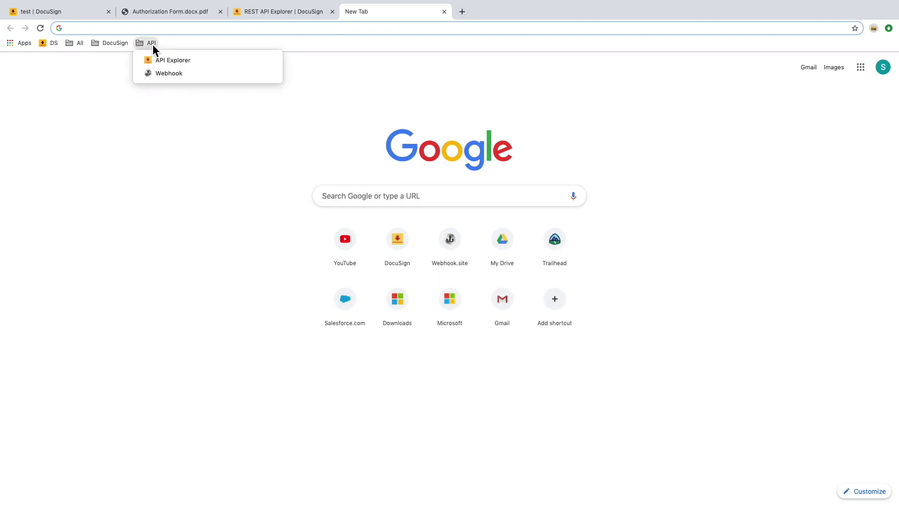
click(168, 74)
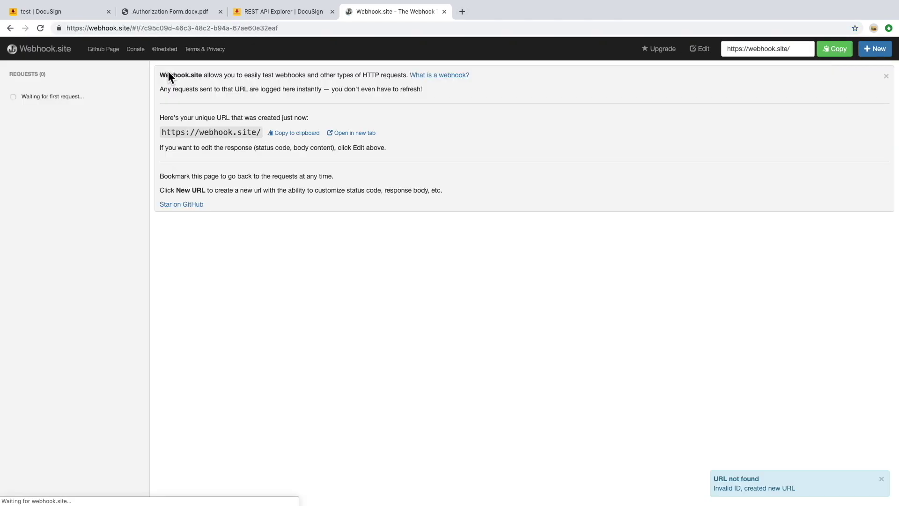
click(456, 135)
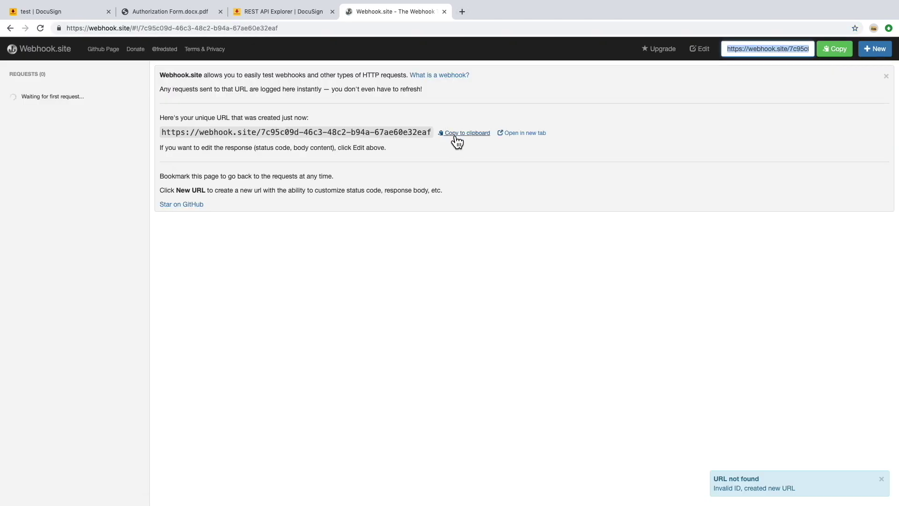
click(75, 13)
Create a custom Connect configuration 'Push Collected Data To Webhook' publishing to the webhook URL
click(739, 135)
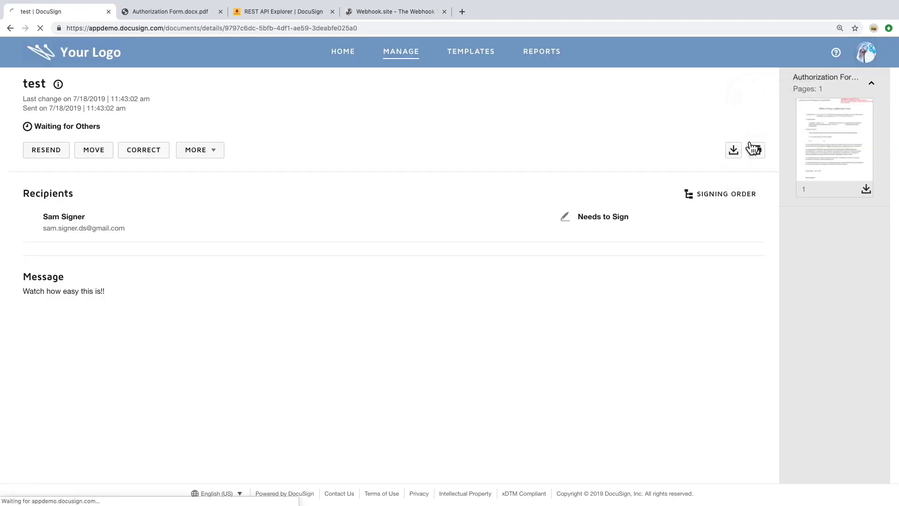
scroll(195, 330, down, 2)
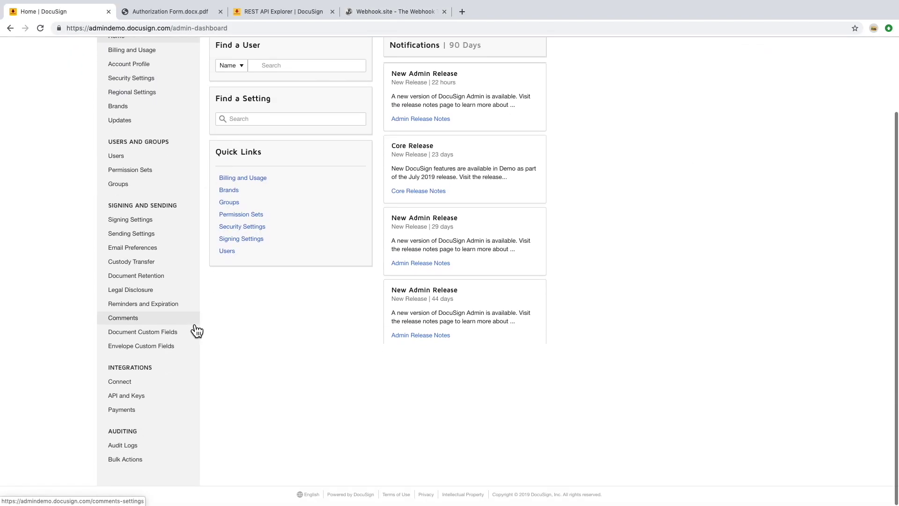
click(153, 386)
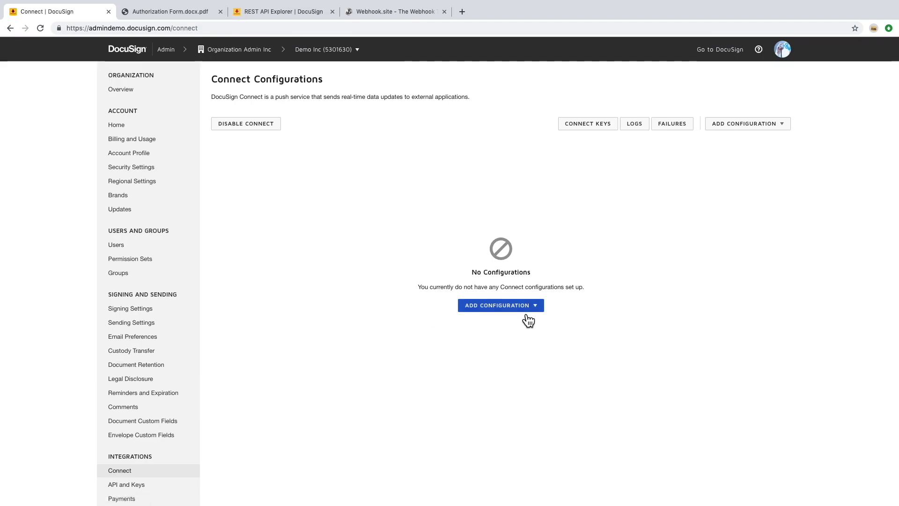
click(525, 308)
click(504, 324)
click(264, 218)
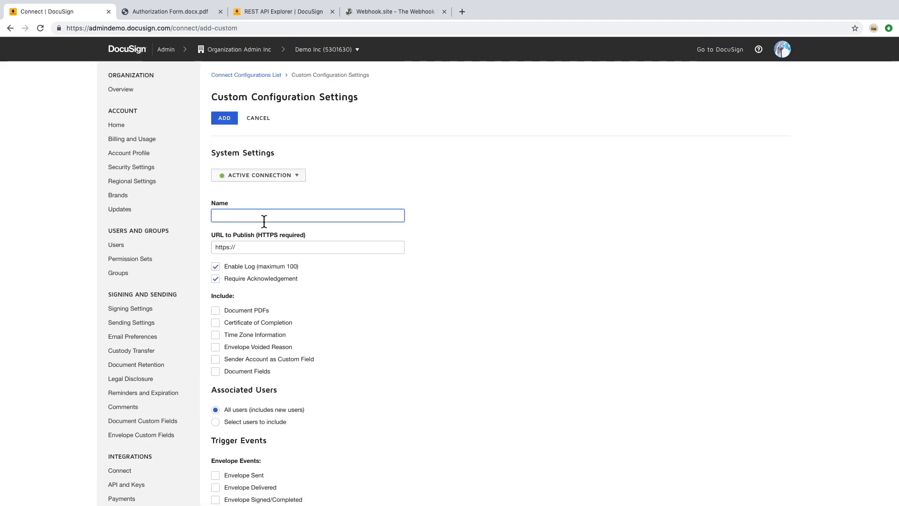
text(Push Collected Data To Webhook)
triple_click(242, 248)
key(super+v)
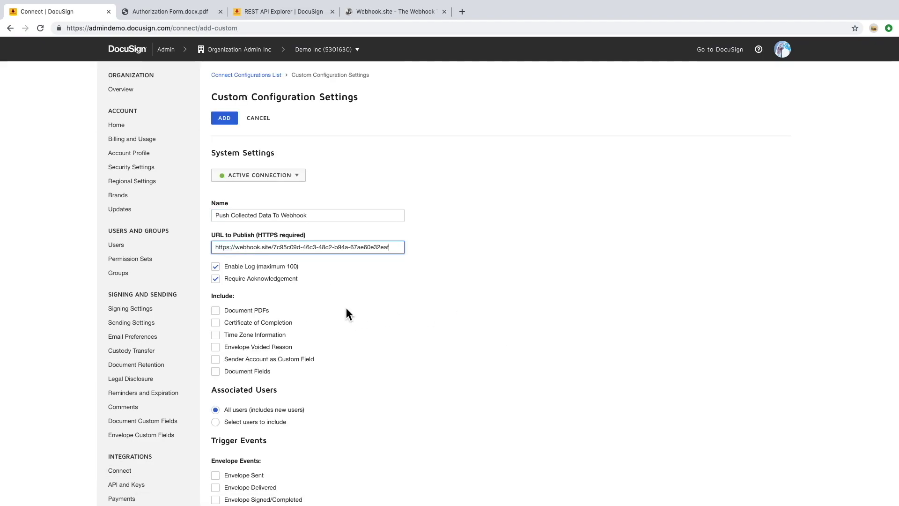
Include Document Fields, trigger on Envelope Signed/Completed, and add the configuration
scroll(346, 308, down, 3)
click(222, 273)
scroll(401, 321, down, 3)
click(244, 239)
scroll(281, 356, down, 3)
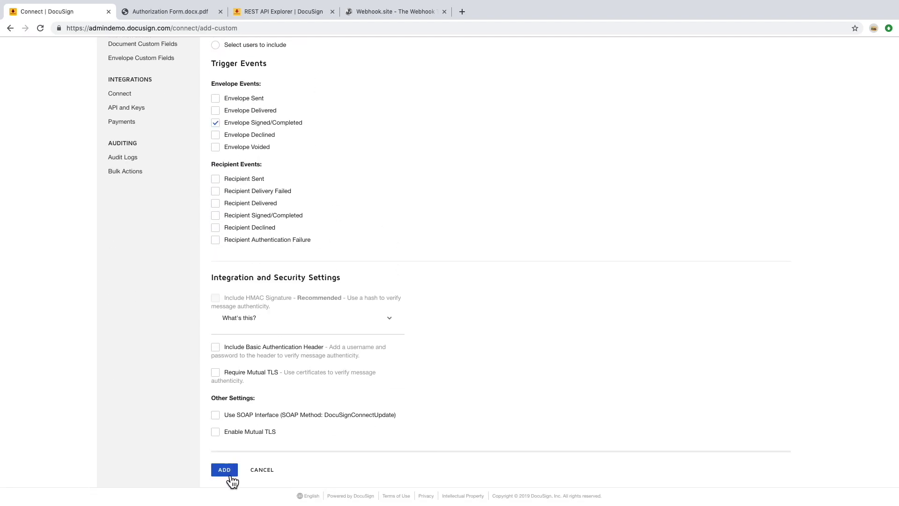
click(226, 468)
Set the webhook URL as returnUrl, send the recipient view request, and open the signing URL
click(295, 13)
click(370, 367)
key(super+v)
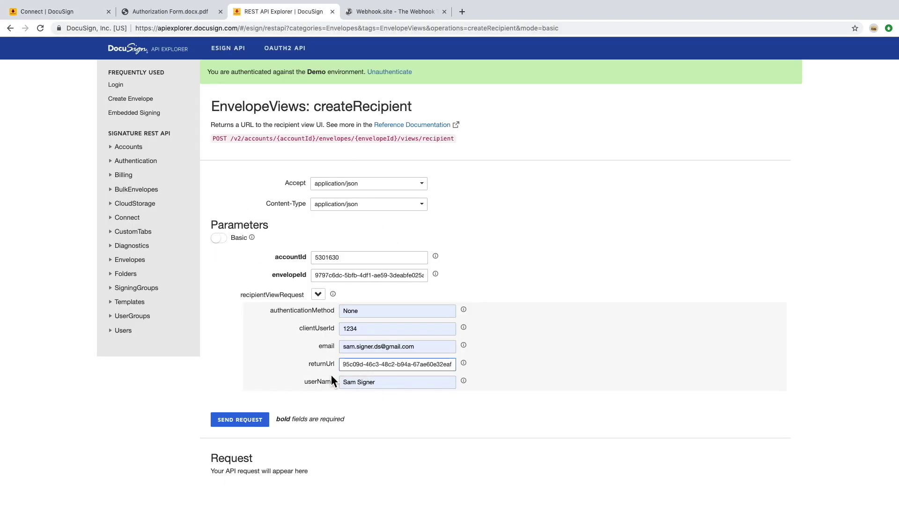
click(250, 422)
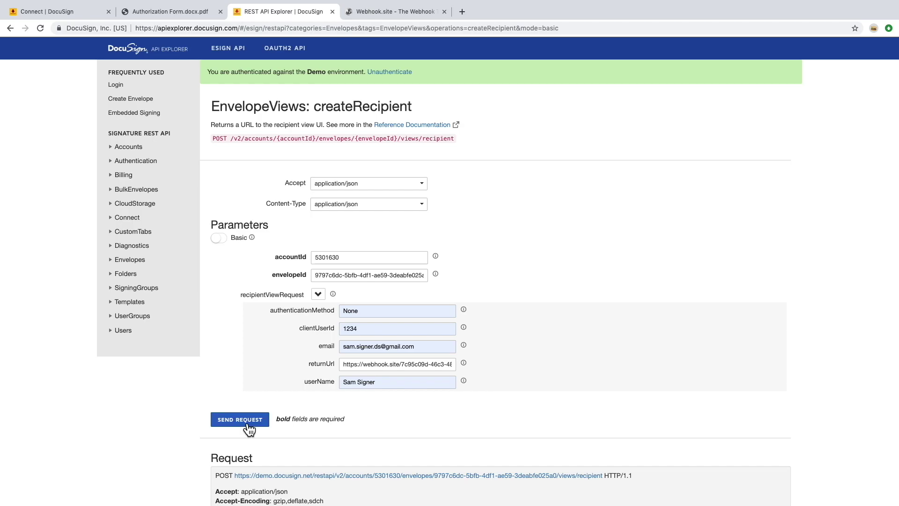
scroll(248, 427, down, 4)
scroll(246, 426, down, 3)
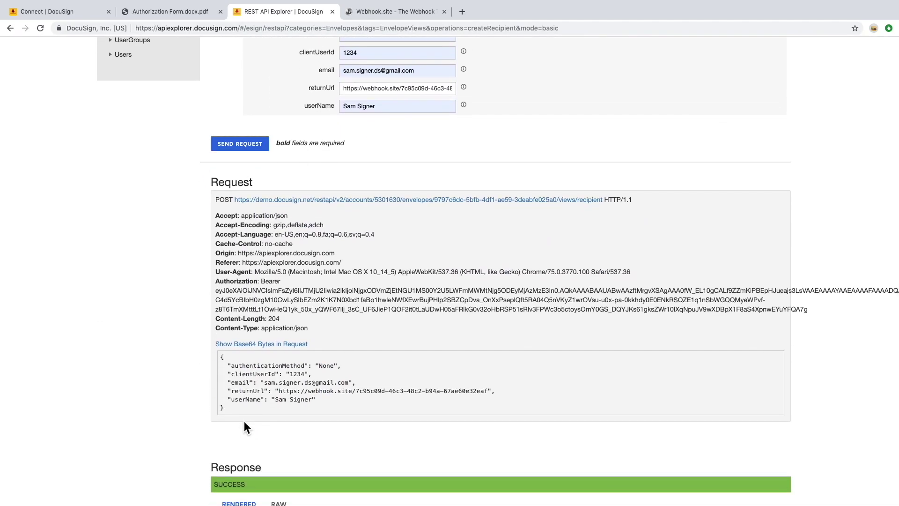
scroll(244, 425, down, 5)
scroll(244, 420, down, 2)
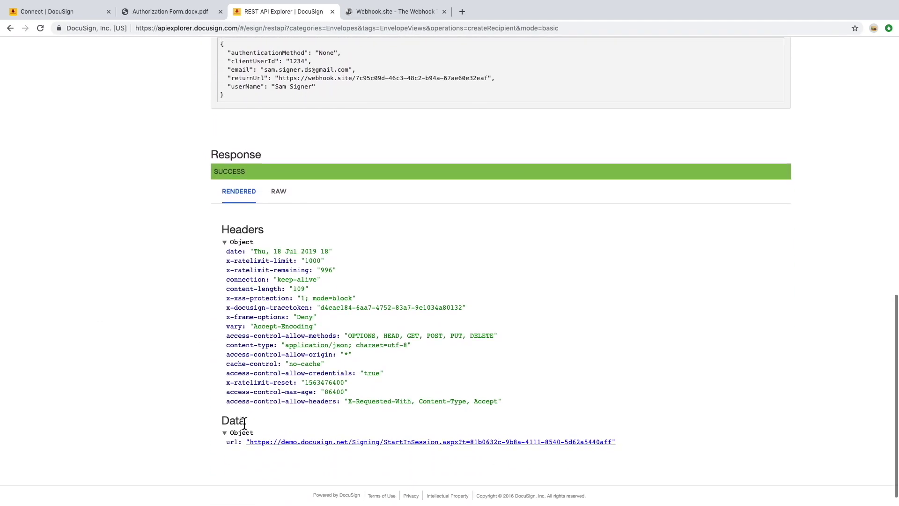
click(340, 445)
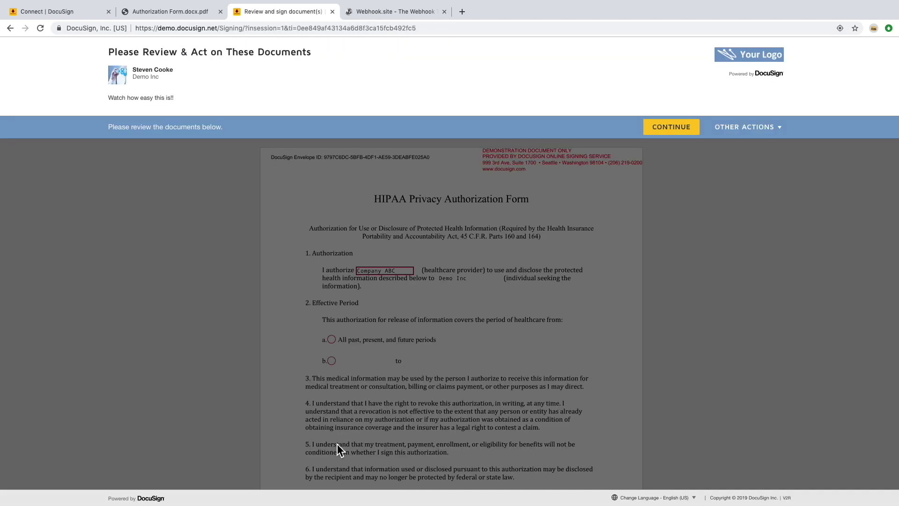
Change the company name to Company XYZ and set the effective date range 01/01/2019 to 01/01/2021
click(673, 128)
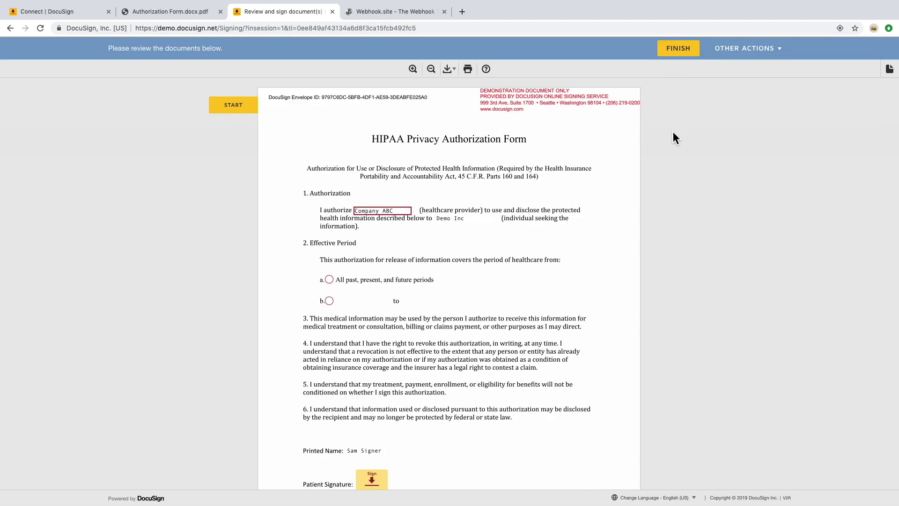
click(403, 211)
key(BackSpace)
key(BackSpace)
key(BackSpace)
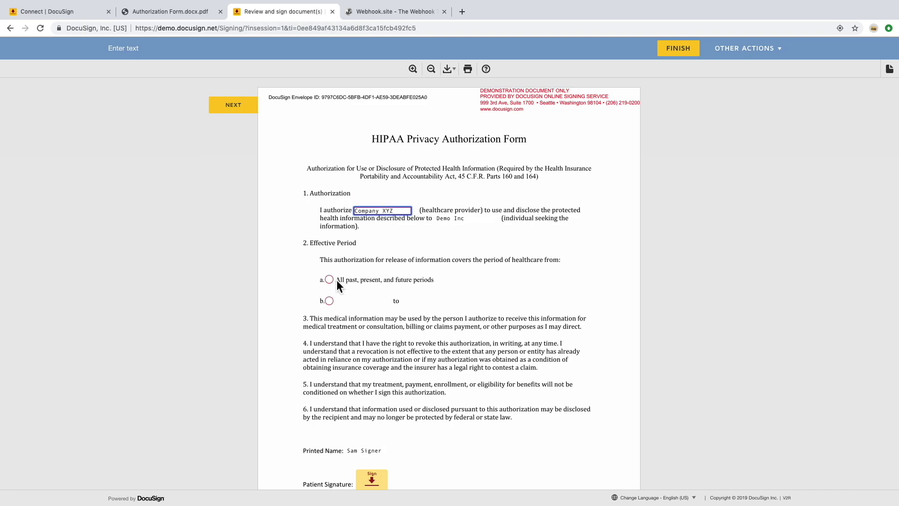
click(332, 301)
click(369, 302)
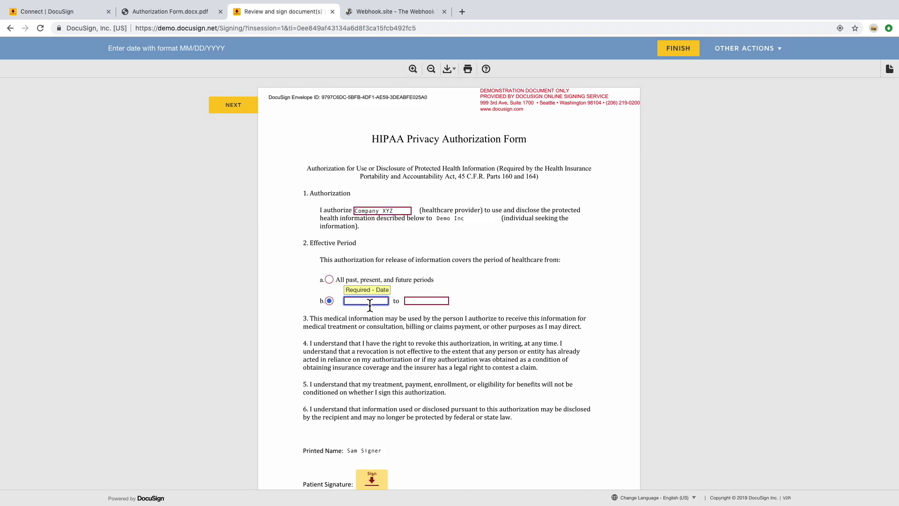
text(01/01/2019)
key(Tab)
text(01/01/2021)
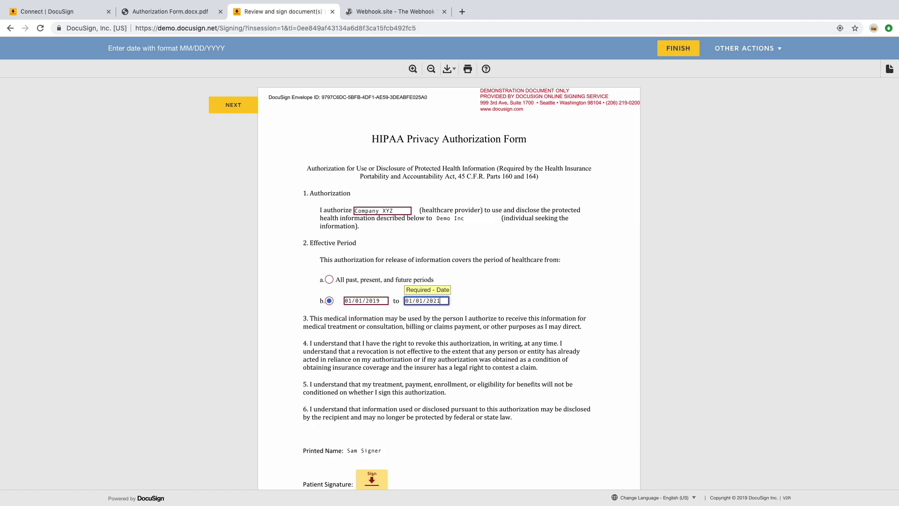
Add the patient signature, finish the document, and view the new webhook POST in Webhook.site
click(221, 111)
click(377, 302)
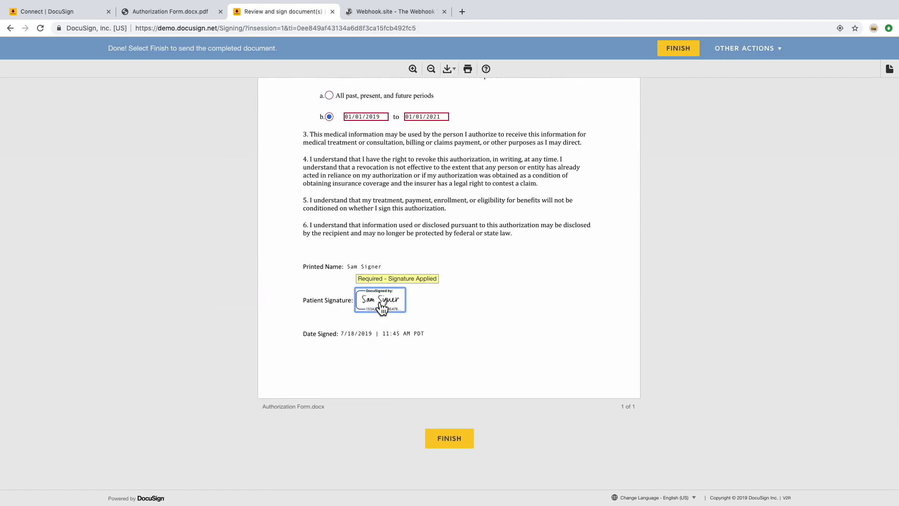
click(450, 438)
click(79, 137)
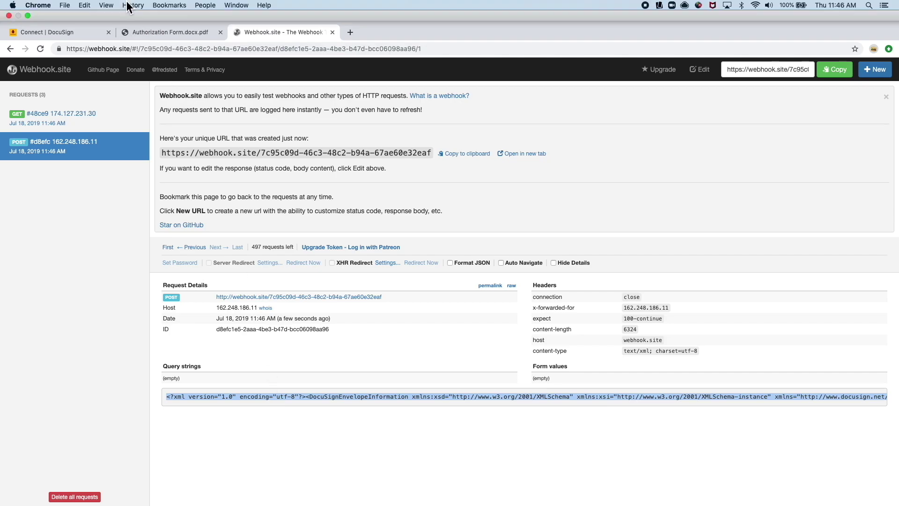
Paste the webhook XML into a new Sublime Text file and prettify it into indented lines
click(37, 21)
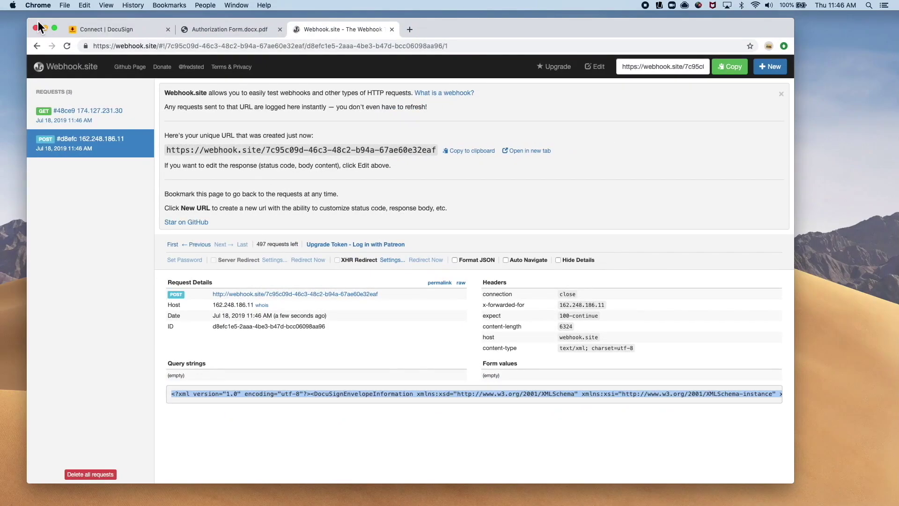
key(super+Tab)
key(super+v)
key(super+a)
click(228, 5)
mouse_move(255, 154)
click(356, 155)
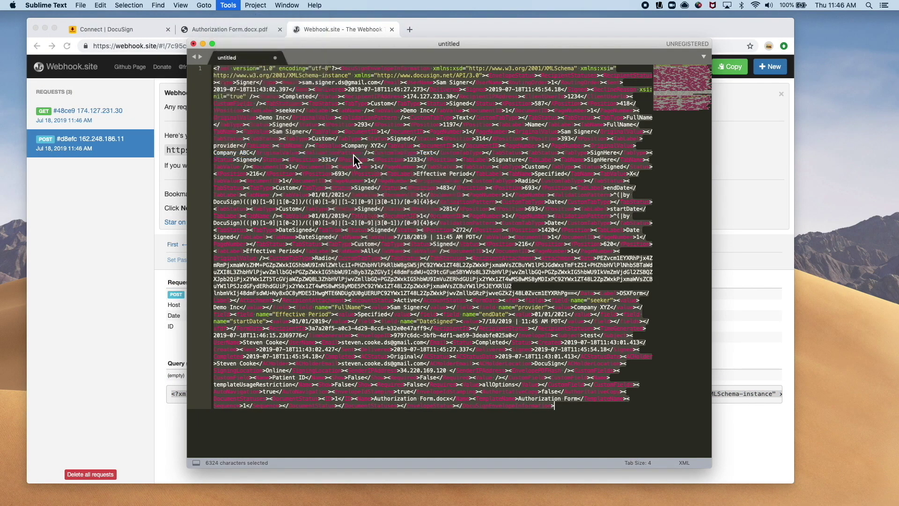
click(416, 188)
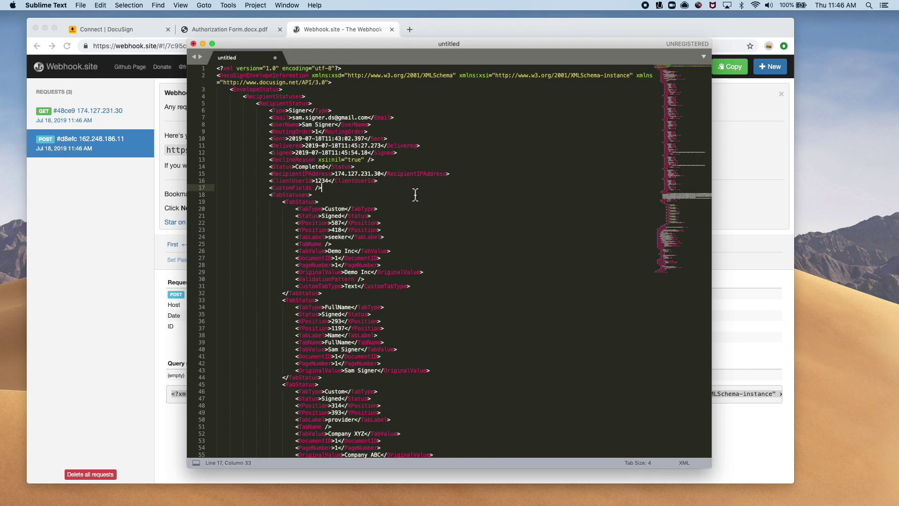
Search the XML for 'Compan' to locate the Company XYZ value
key(super+f)
text(Company)
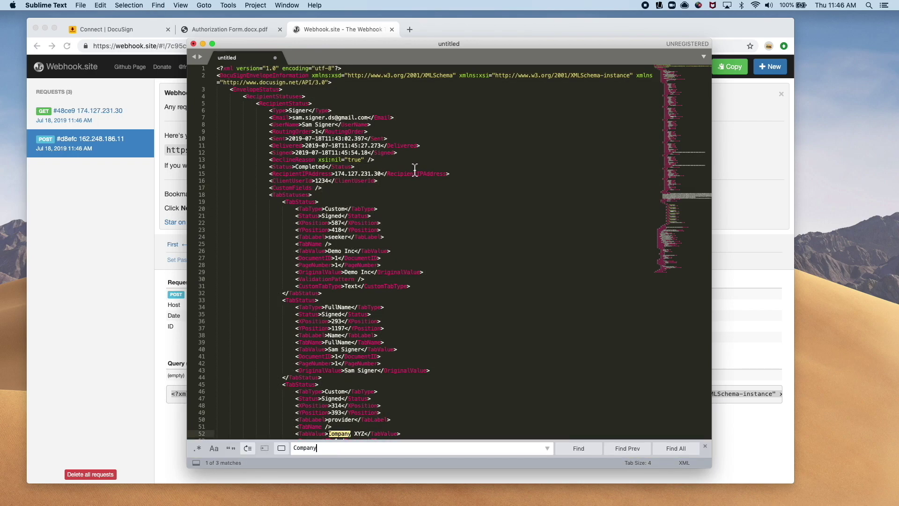
scroll(400, 308, down, 10)
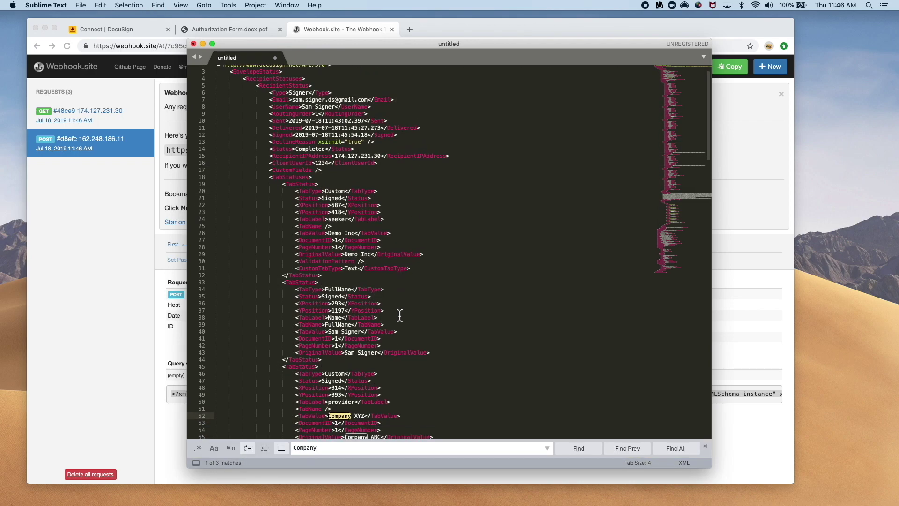